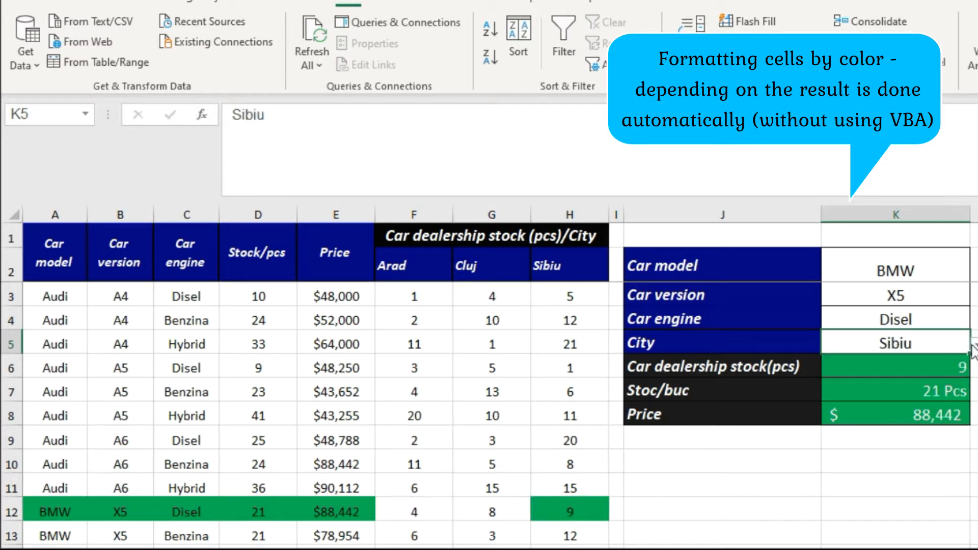
Set the city in the lookup table to Arad and the car version to X6.
click(974, 344)
click(938, 358)
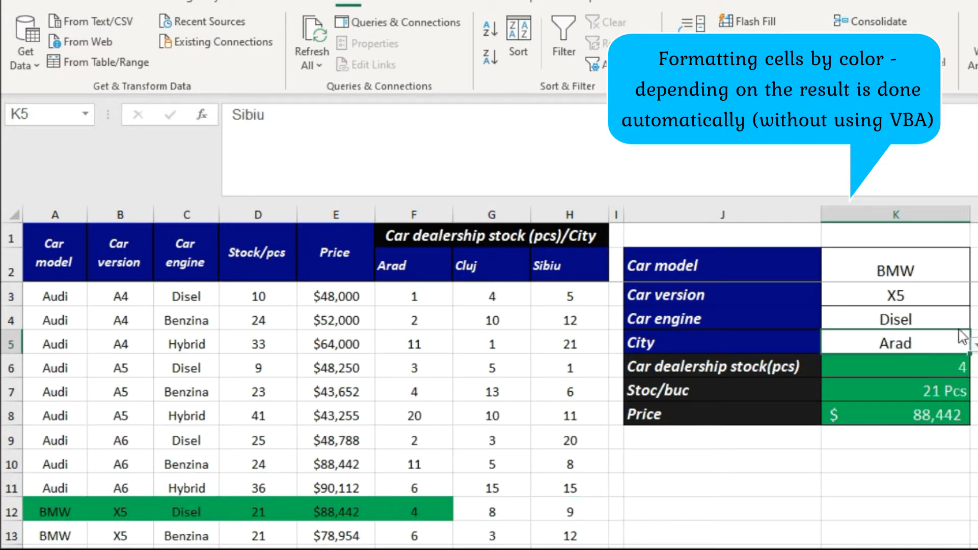
click(956, 296)
click(974, 297)
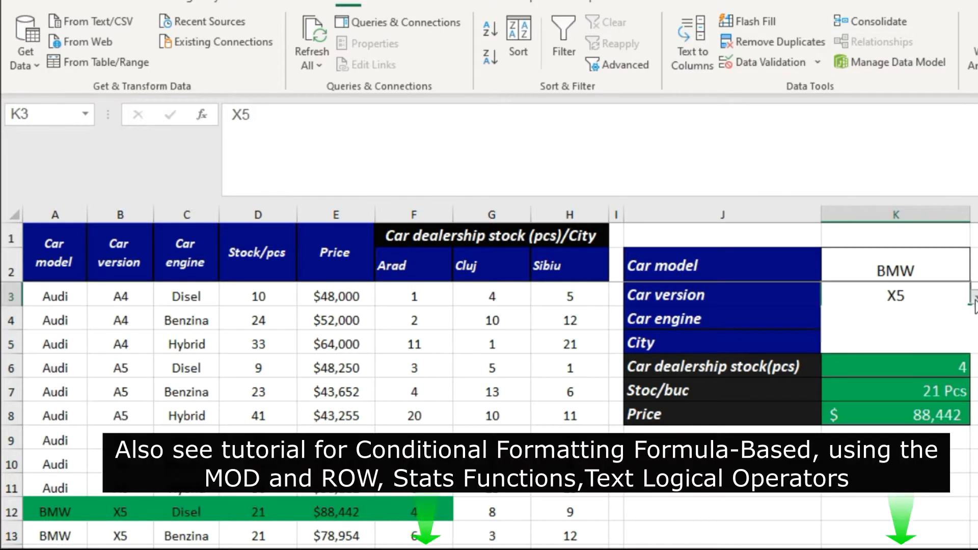
key(Escape)
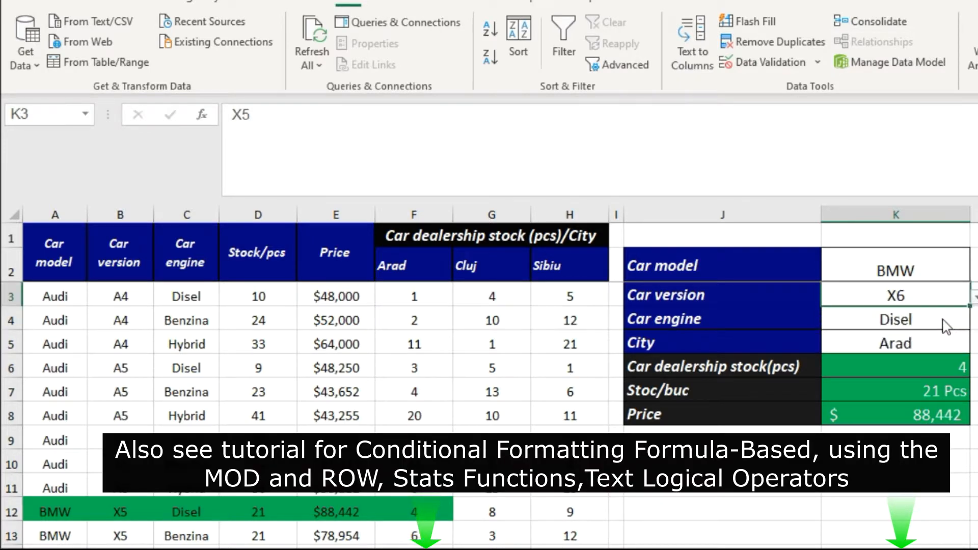
scroll(532, 372, down, 1)
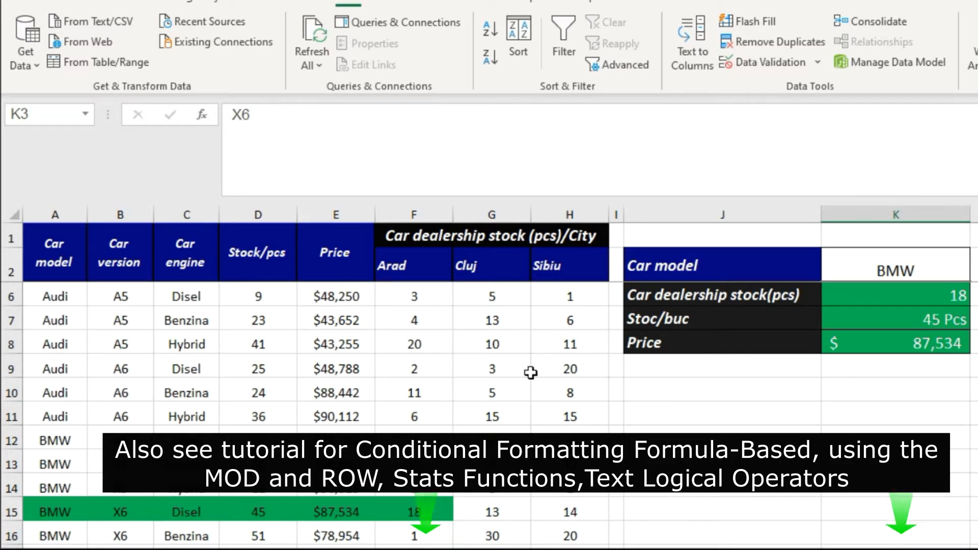
scroll(530, 372, up, 1)
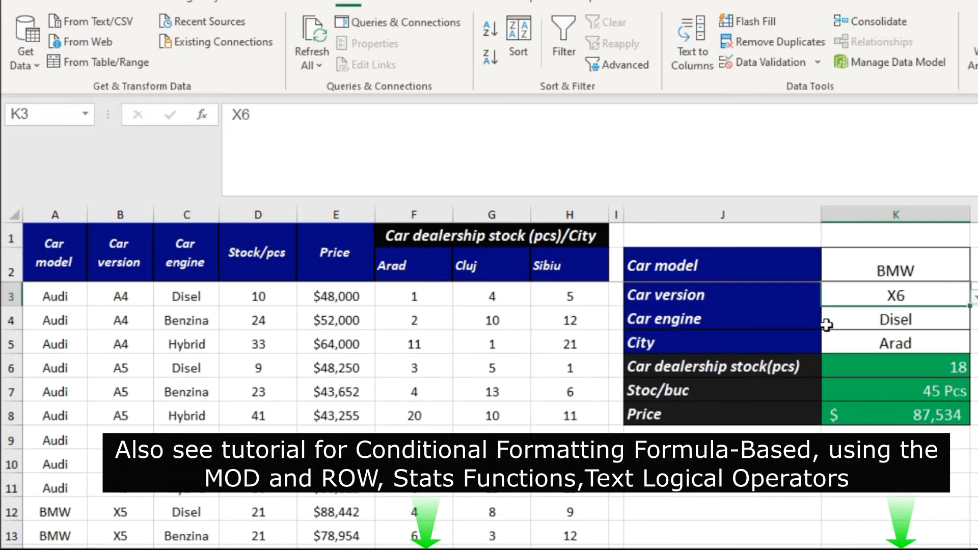
click(942, 256)
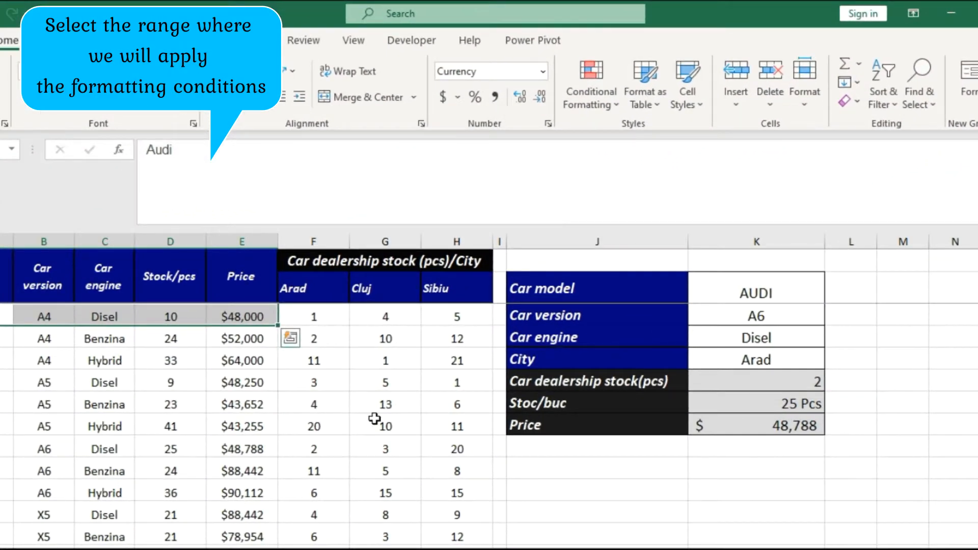
Select the car data range A3:E21, from the first Car model entry through the last Price.
click(104, 382)
drag(44, 317, 224, 317)
key(ctrl+shift+Down)
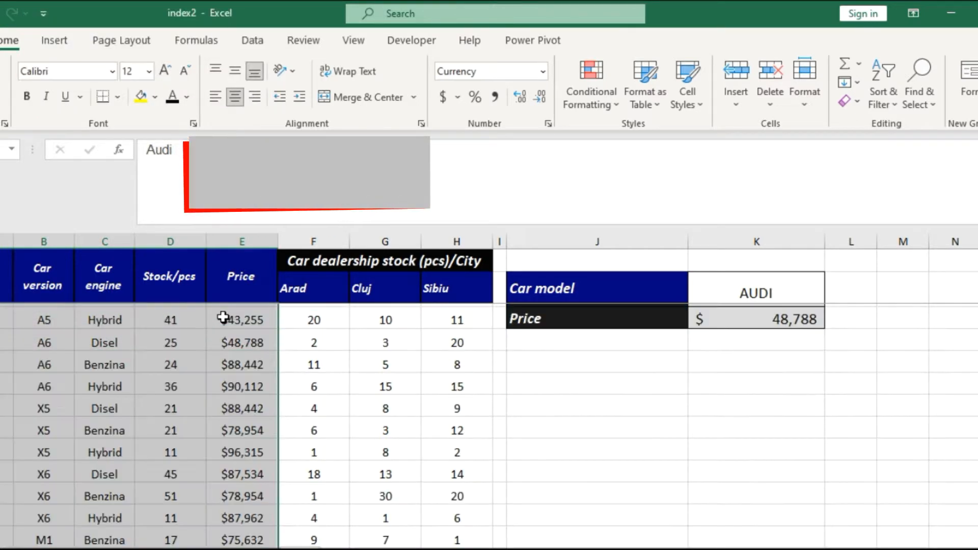
scroll(223, 316, up, 3)
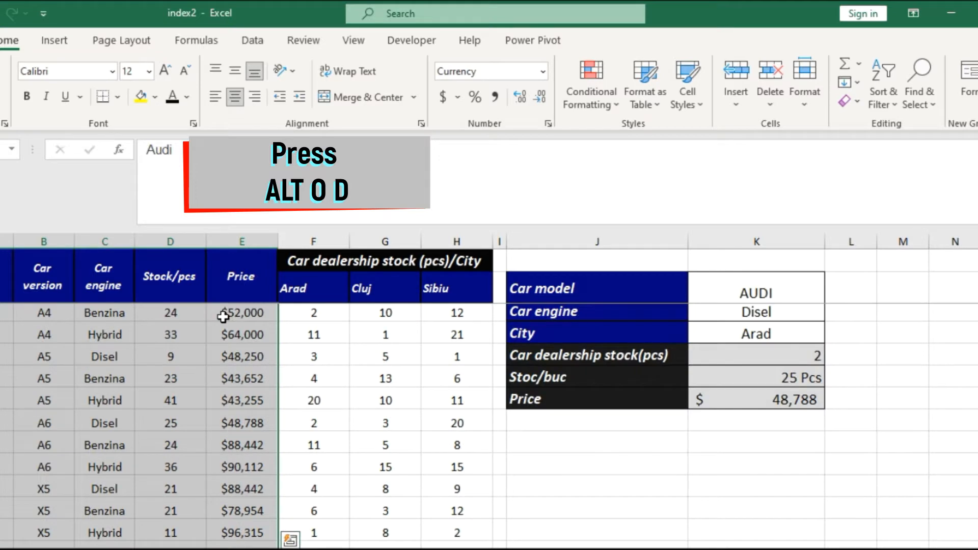
scroll(223, 317, up, 1)
Start a new conditional formatting rule for the selection that uses a formula to determine which cells to format.
key(alt+o)
key(d)
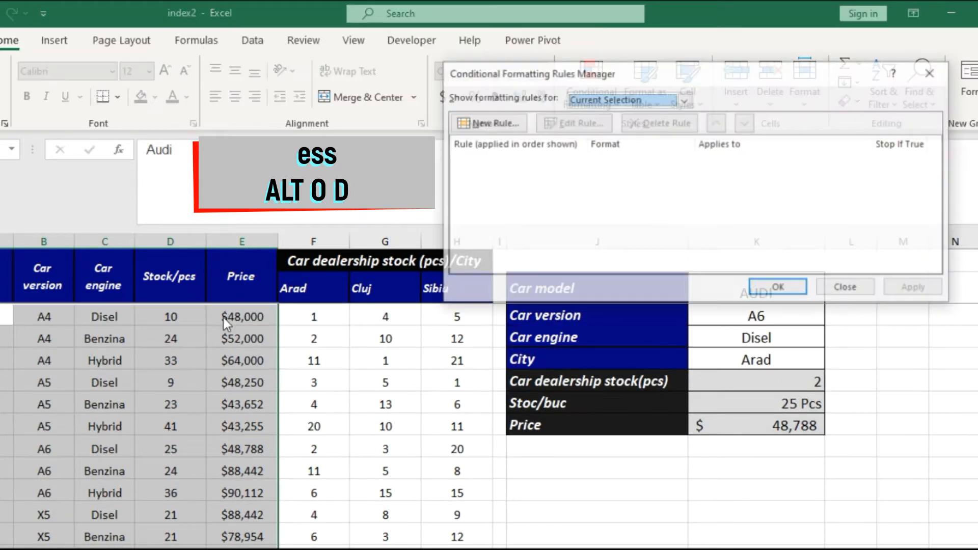
click(515, 124)
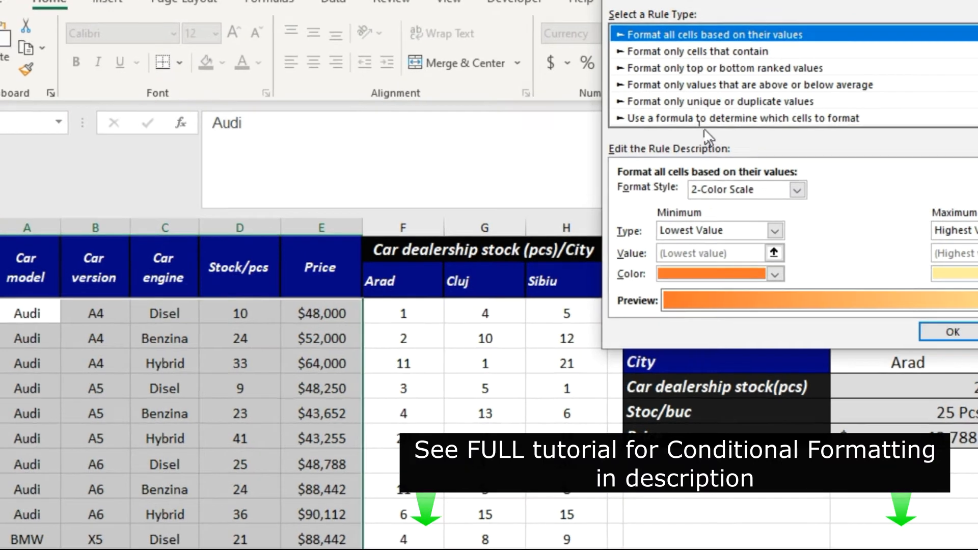
click(654, 140)
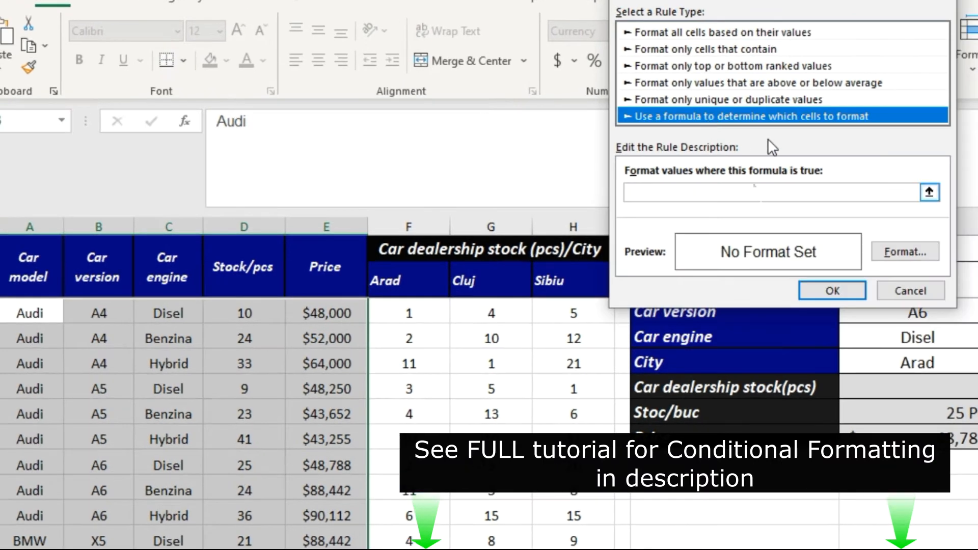
Begin the rule formula with =$A3&$B3&$C3, locking only the columns of the model, version and engine cells.
click(757, 192)
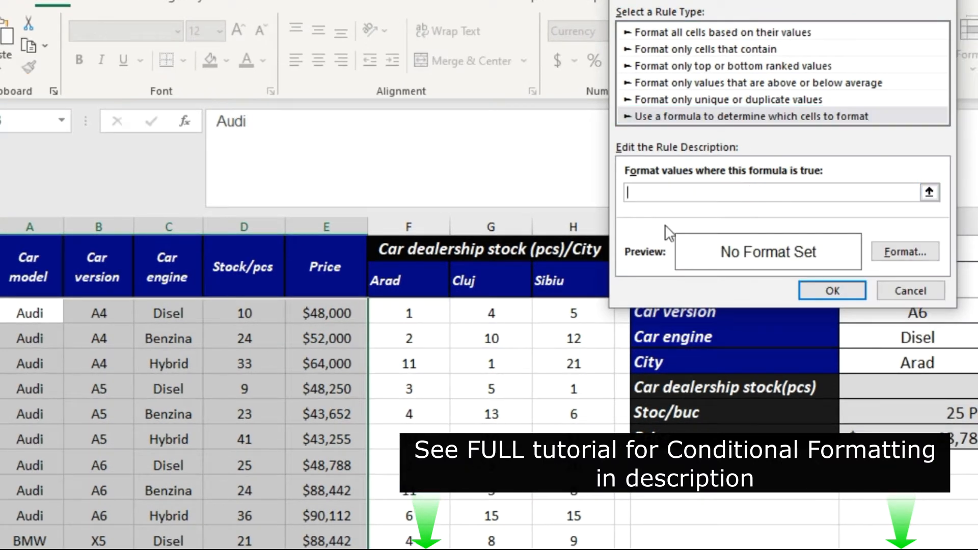
click(35, 312)
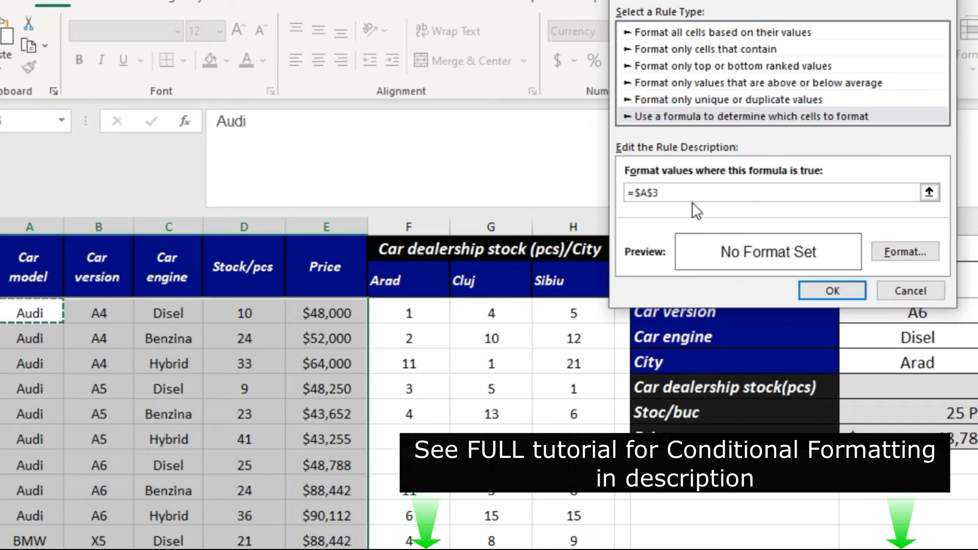
key(F4)
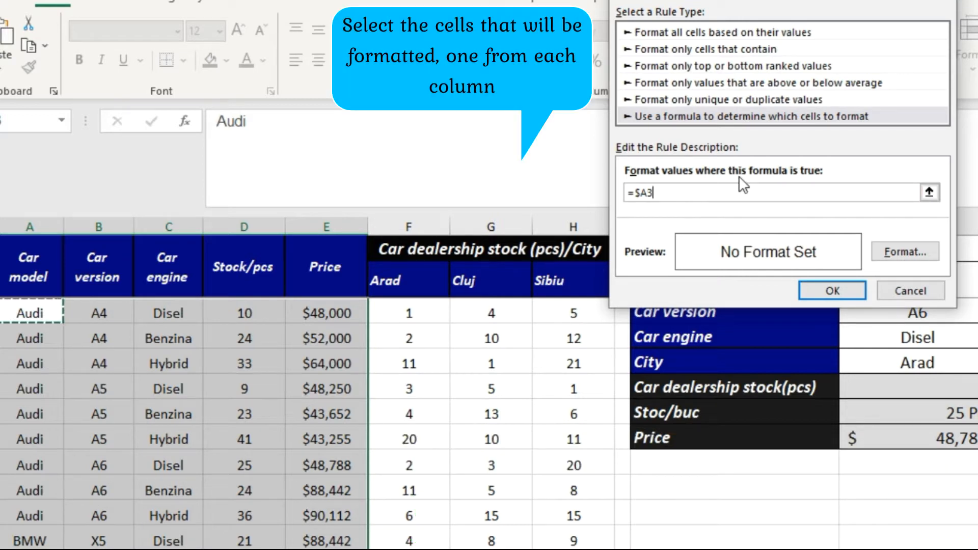
text(&)
click(99, 313)
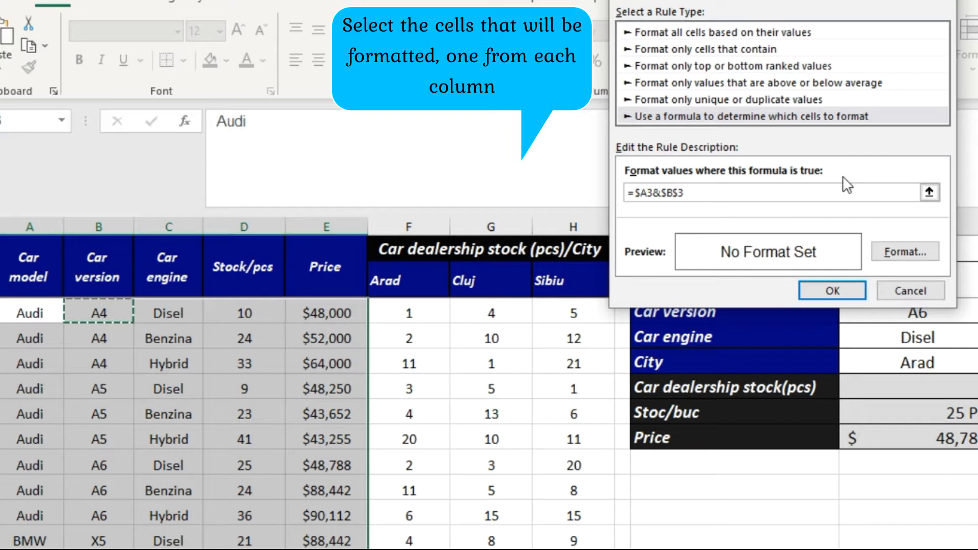
key(F4)
key(F4)
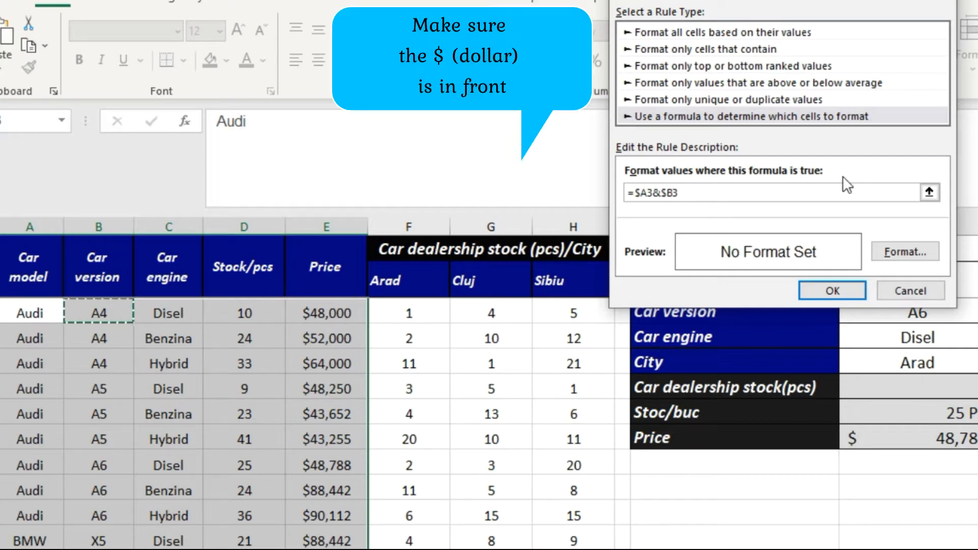
text(&)
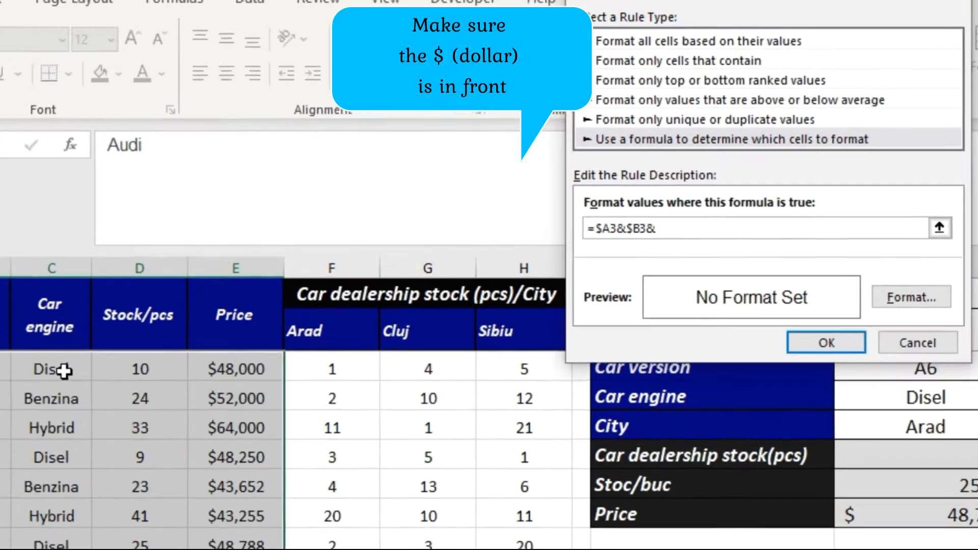
click(185, 313)
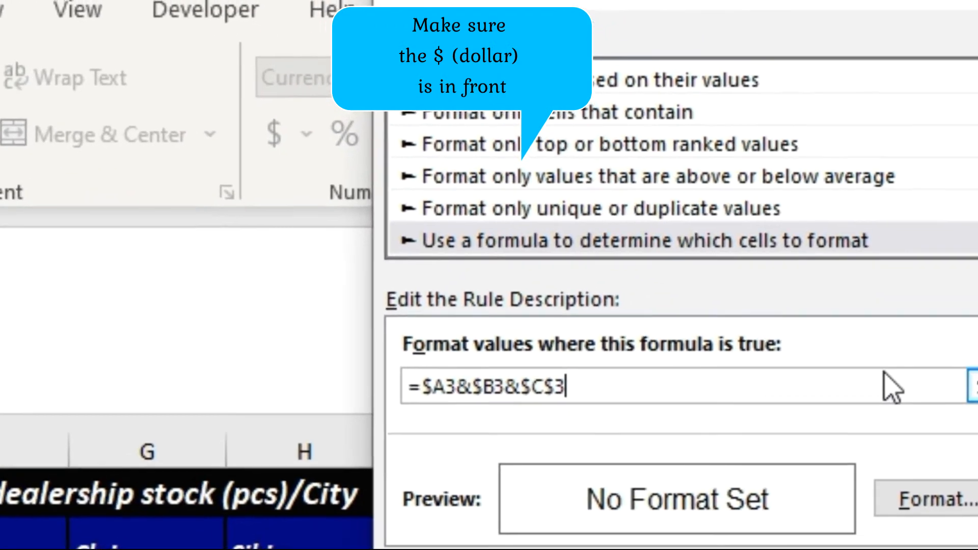
key(F4)
key(F4)
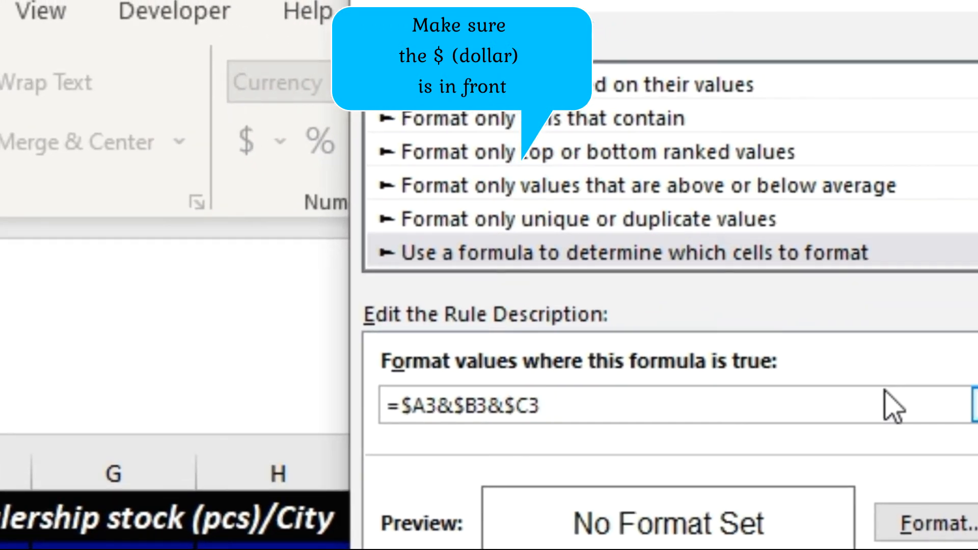
Extend the rule formula with &$D3&$E3=, locking only the columns of the stock and price cells.
text(&)
click(0, 549)
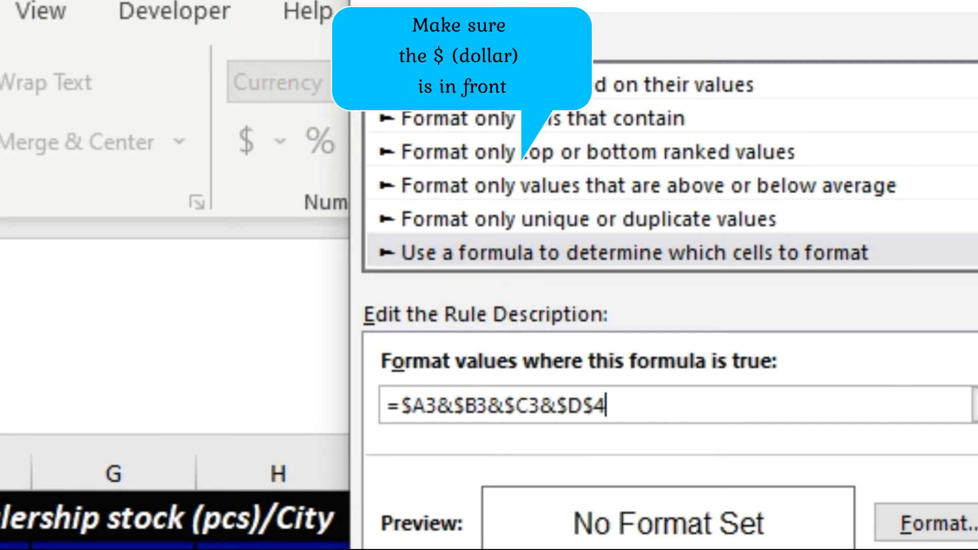
click(0, 519)
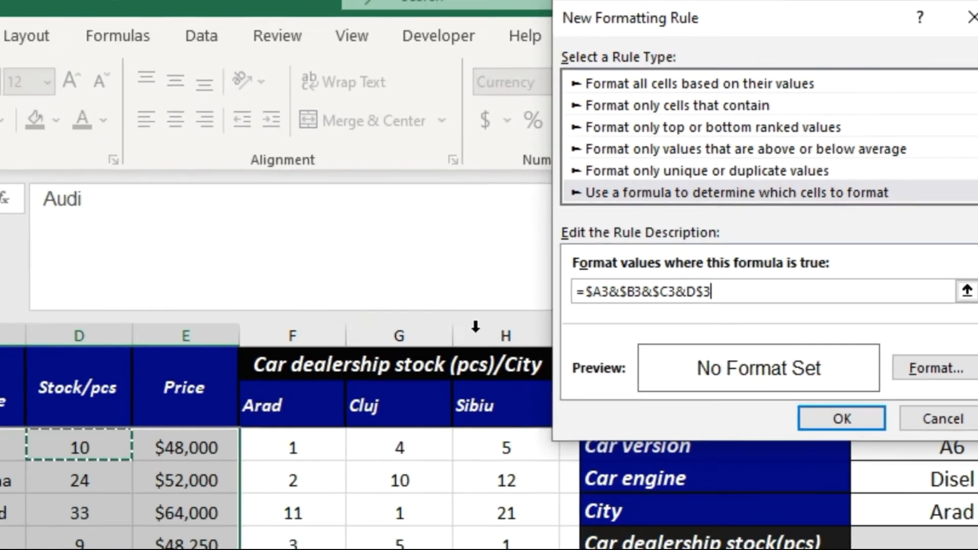
key(F4)
key(F4)
text(&)
click(374, 363)
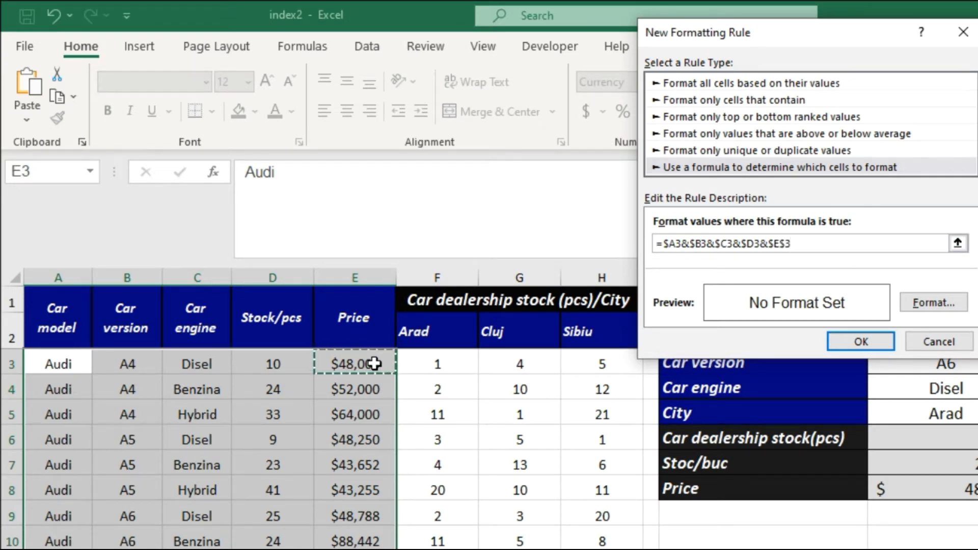
key(F4)
text(=)
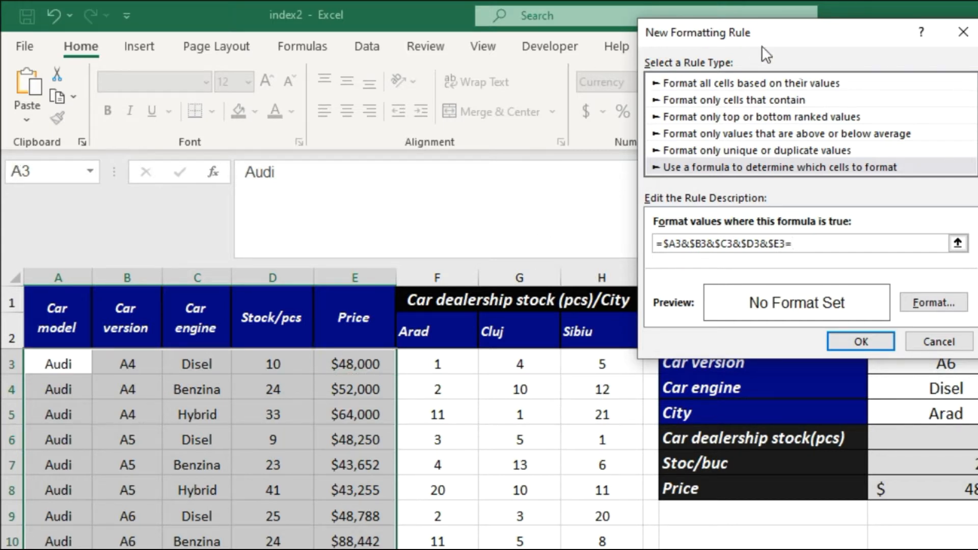
Complete the rule formula after the equals sign with the absolute lookup cells $K$2&$K$3&$K$4&$K$7&$K$8.
drag(808, 45, 656, 21)
click(967, 334)
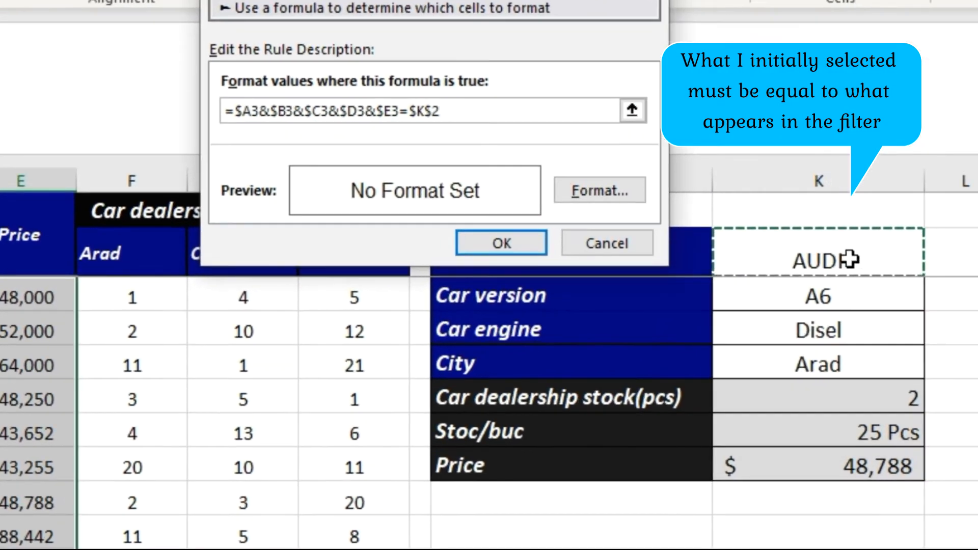
text(&)
click(853, 297)
text(&)
click(826, 332)
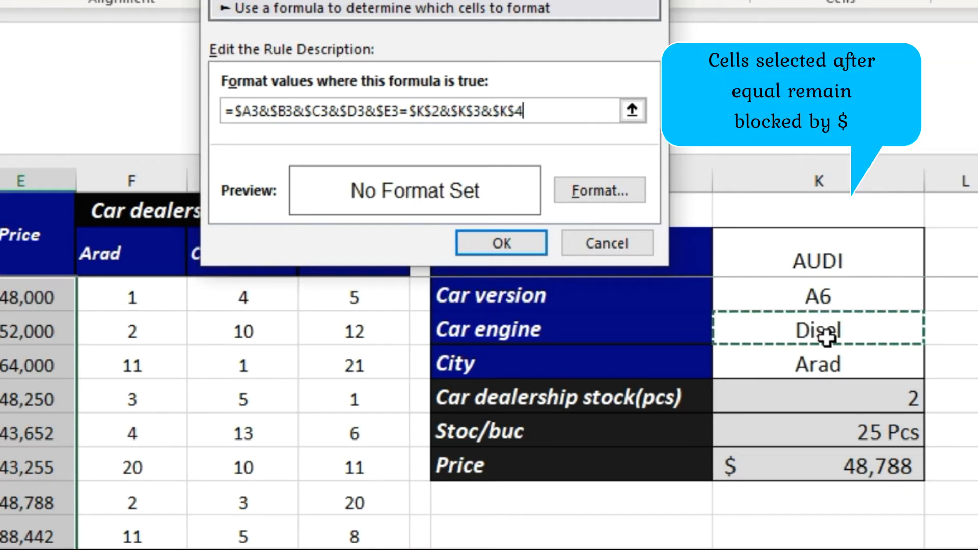
text(&)
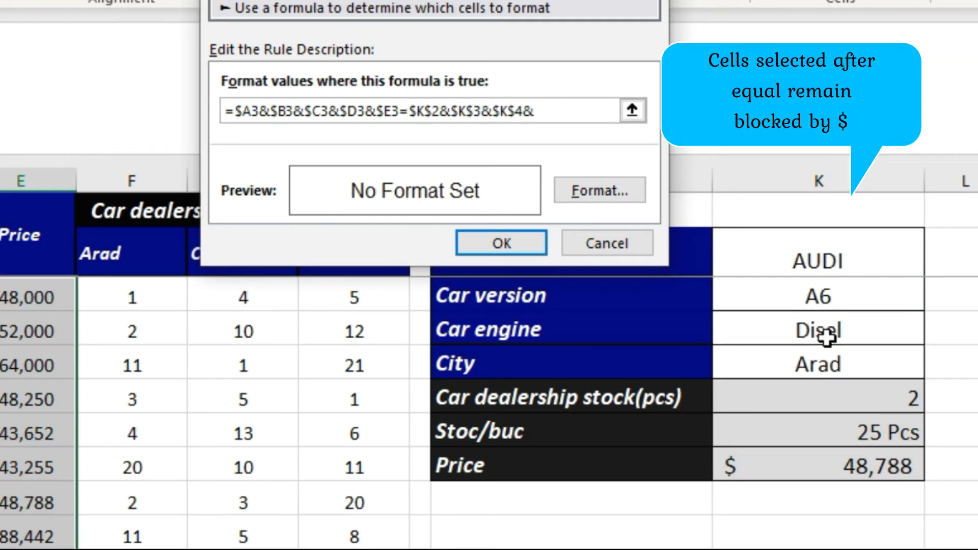
click(840, 439)
text(&)
click(841, 468)
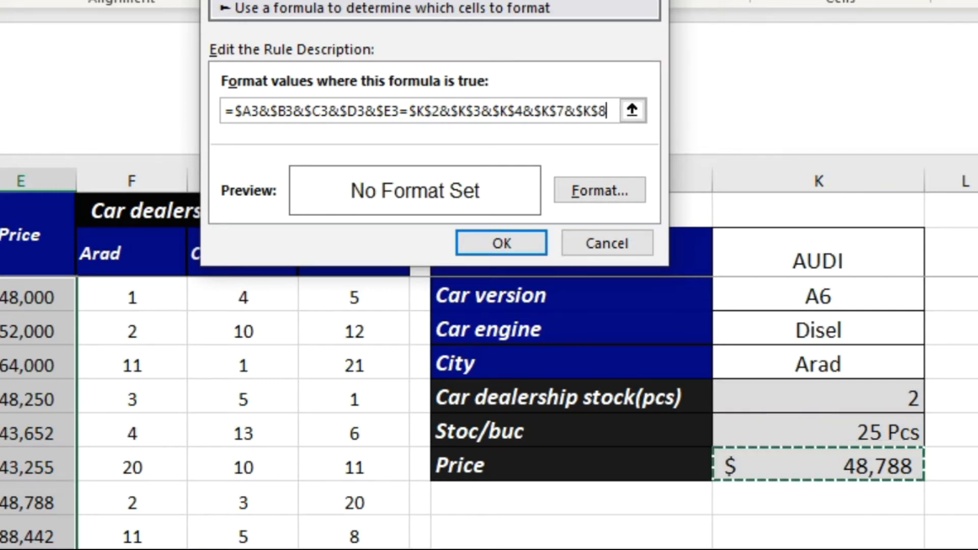
Give the formula rule a light blue fill and apply it to the selected car data.
click(634, 202)
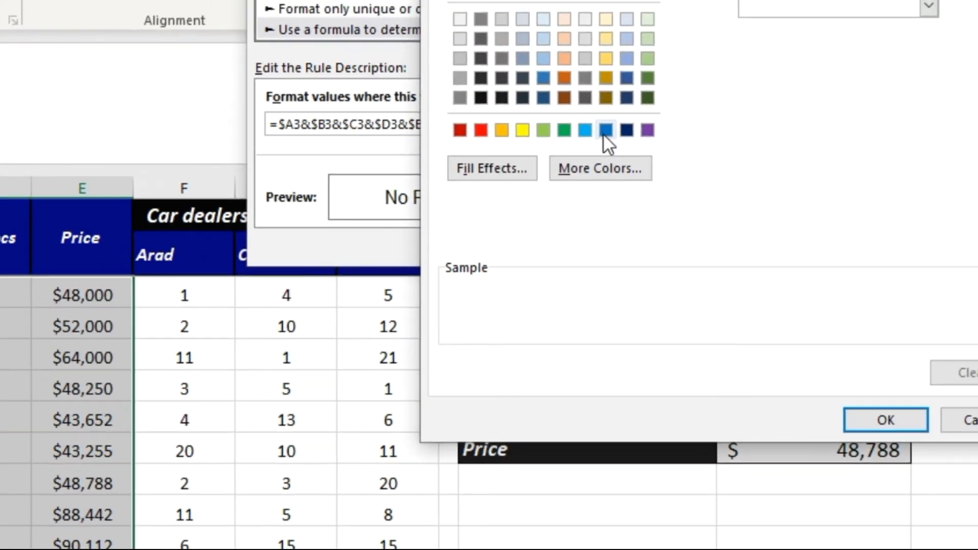
click(605, 130)
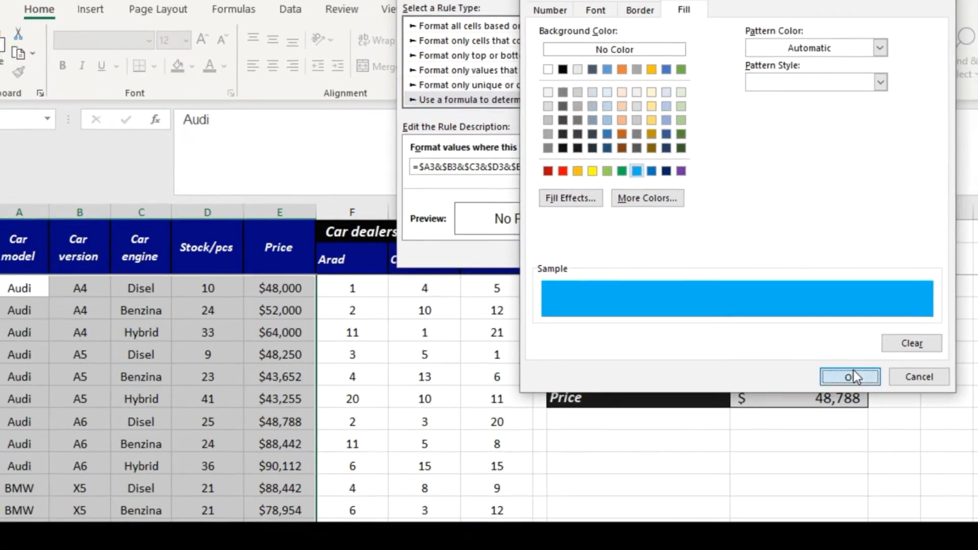
click(886, 420)
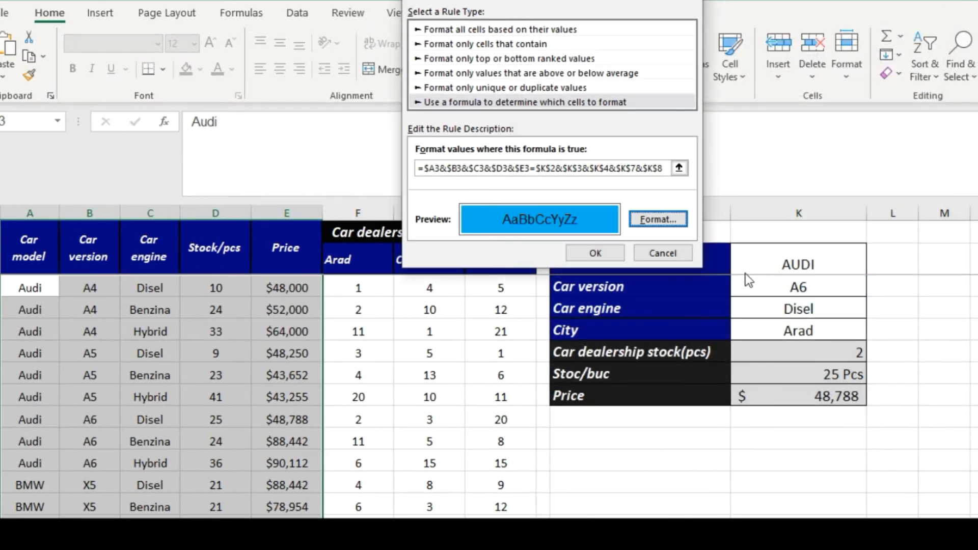
click(595, 253)
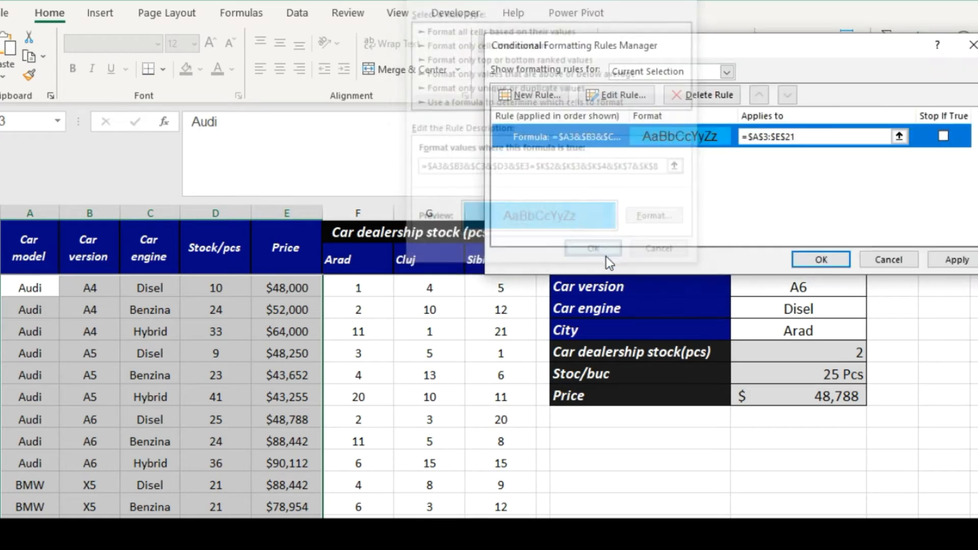
click(968, 263)
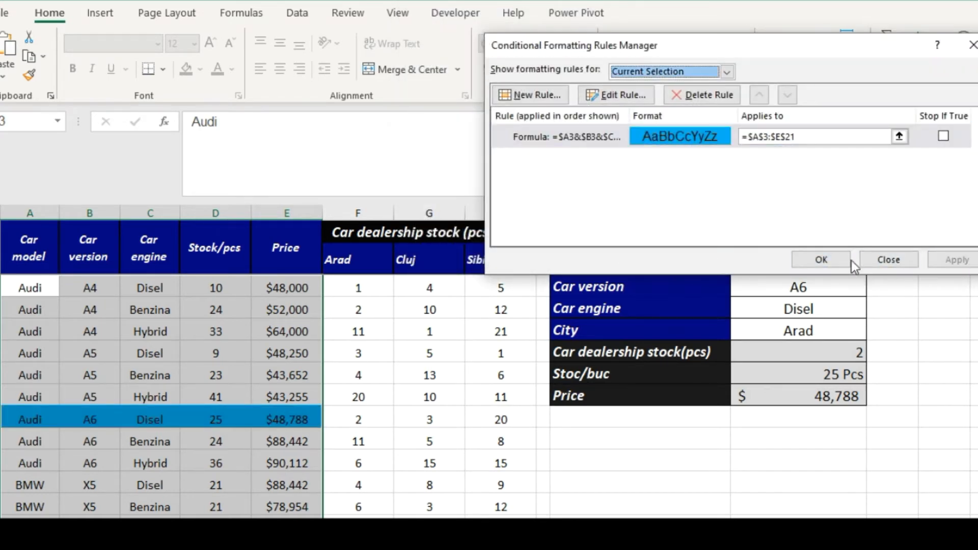
click(833, 257)
Test the row highlighting by setting the car version in the lookup table to A5 and after that to A4.
click(843, 290)
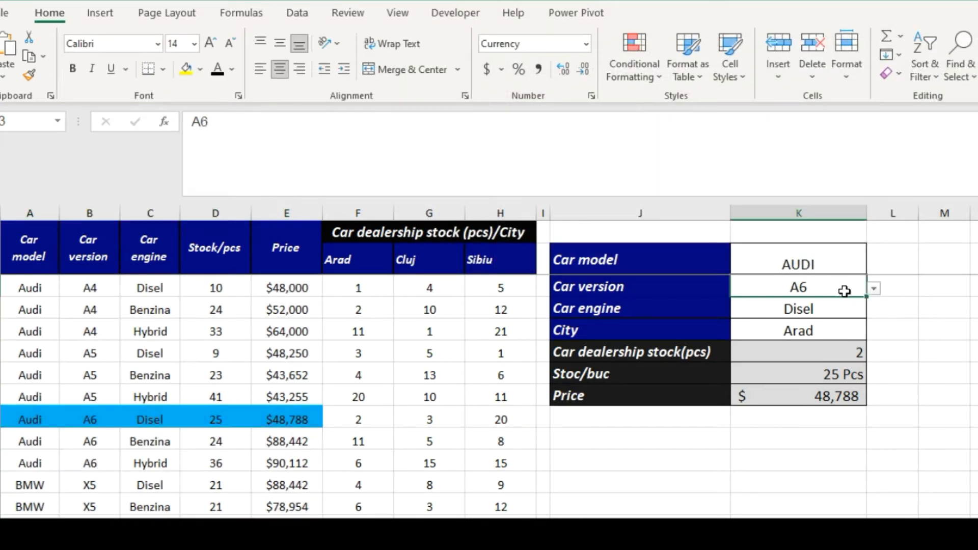
click(877, 288)
click(852, 310)
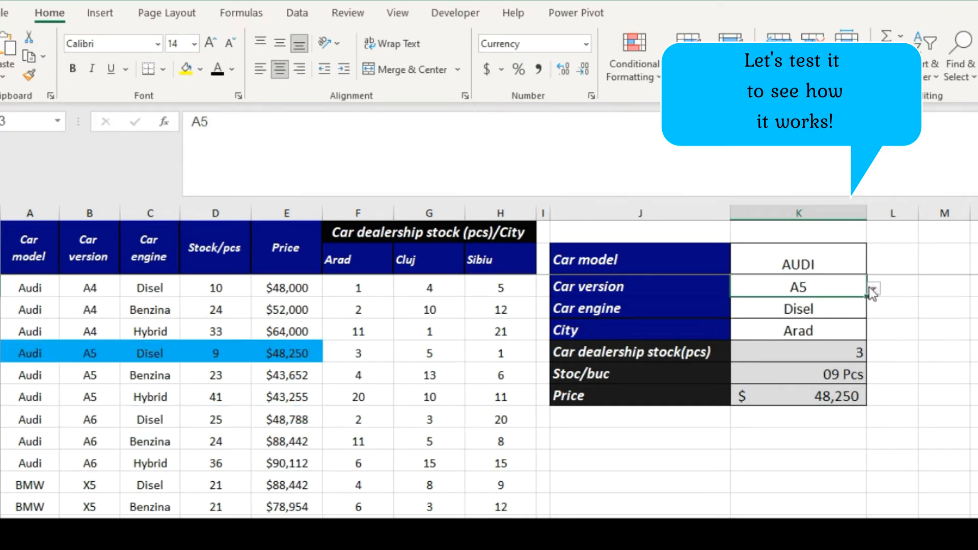
click(874, 289)
click(837, 300)
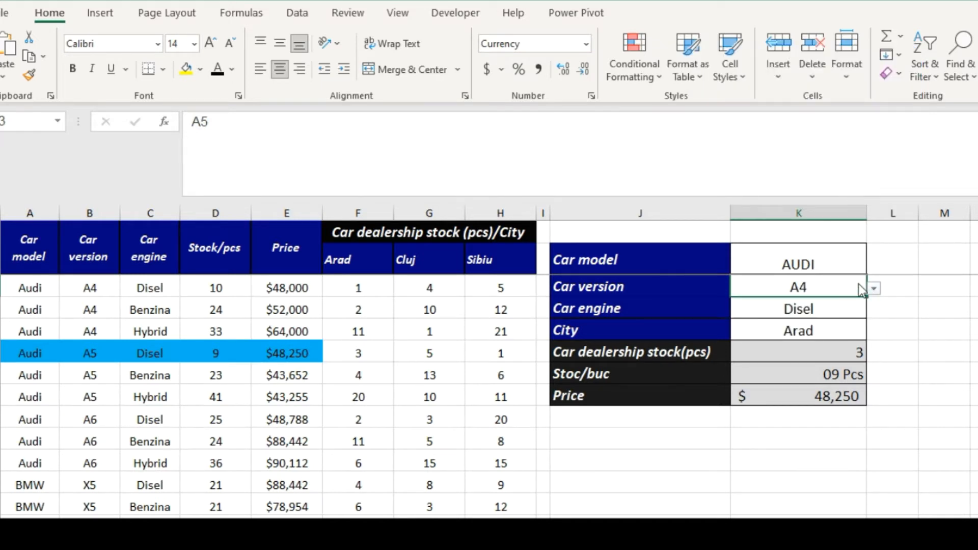
click(826, 306)
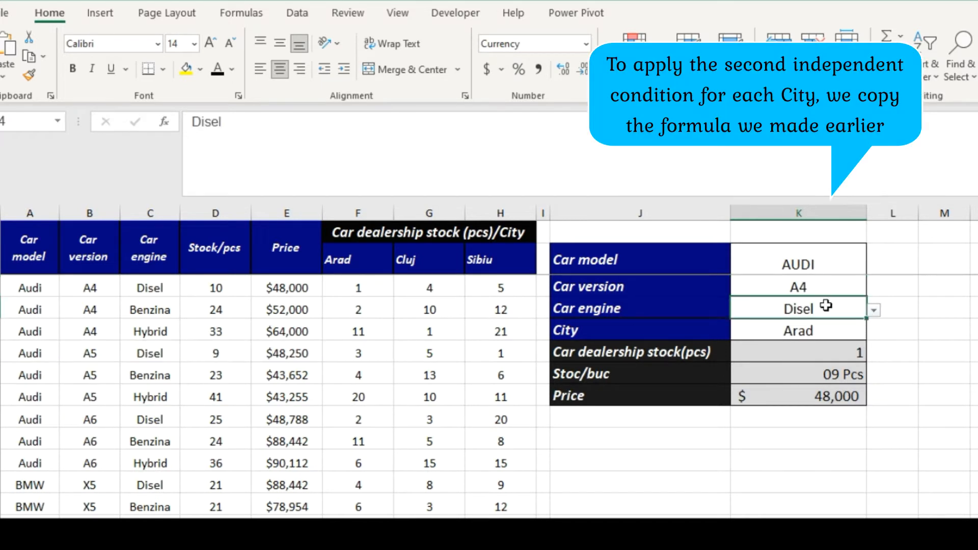
click(834, 292)
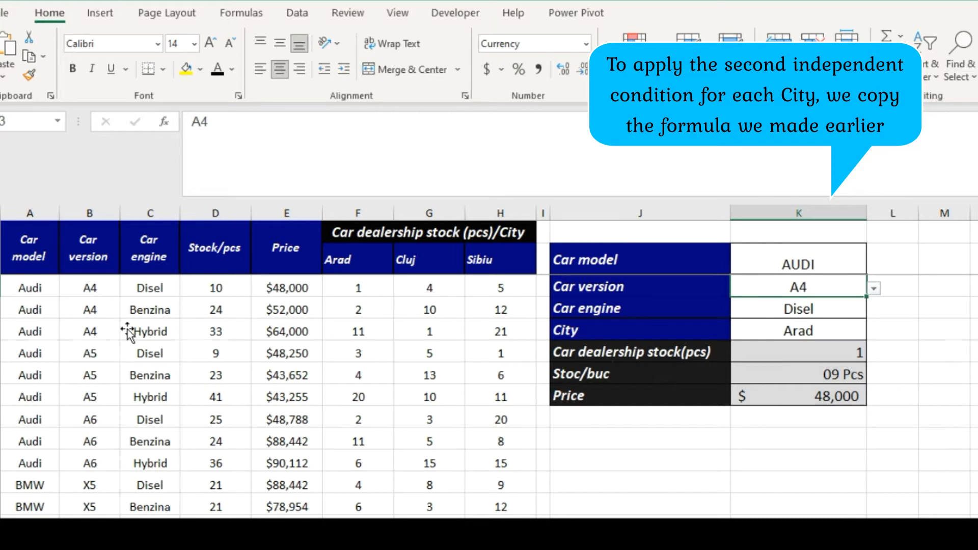
scroll(211, 339, down, 2)
scroll(211, 340, up, 2)
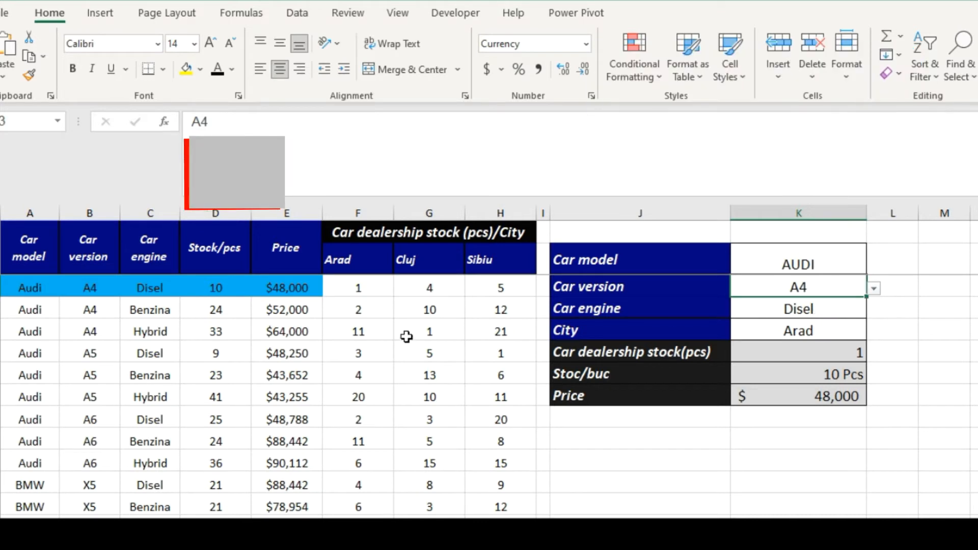
Copy the formula from the blue conditional formatting rule of the car data without changing the rule.
click(278, 285)
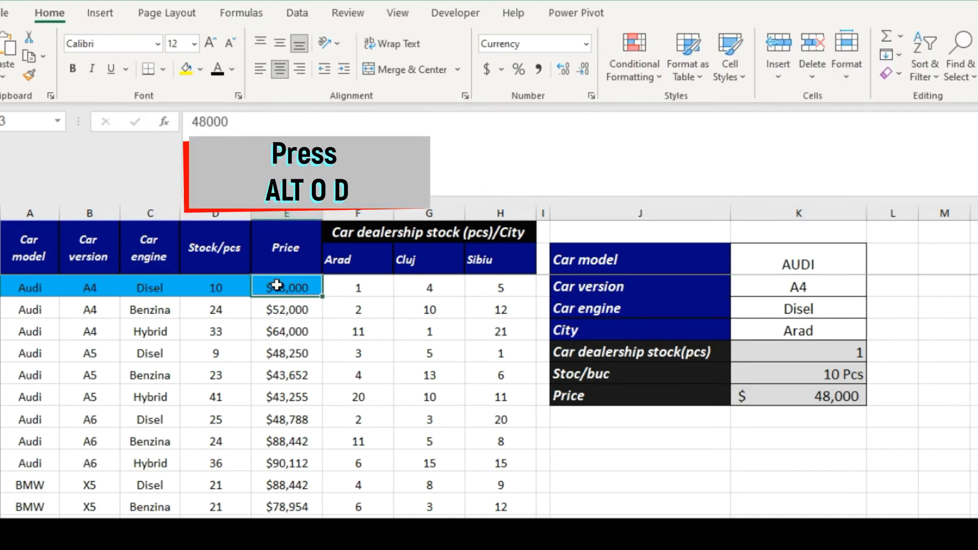
key(alt)
key(o)
key(d)
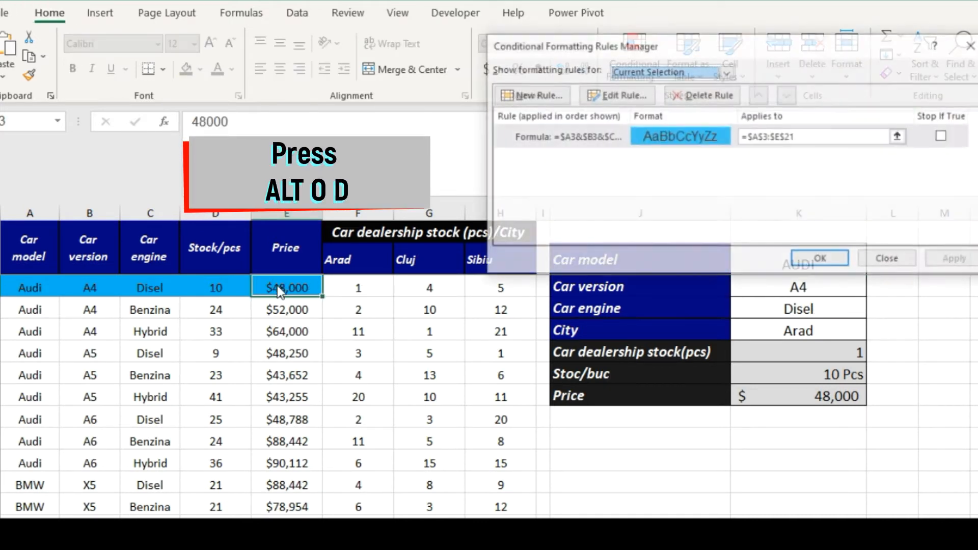
double_click(540, 142)
key(ctrl+c)
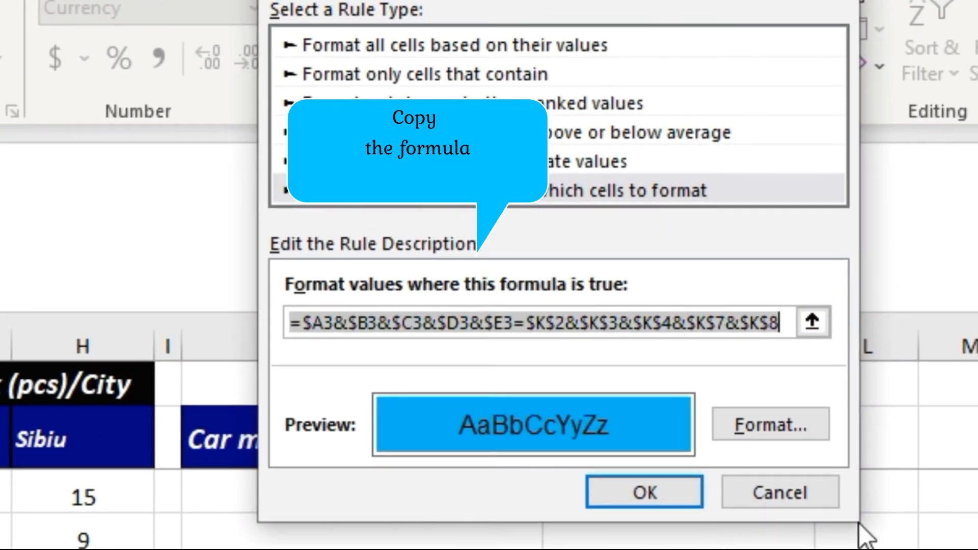
click(800, 493)
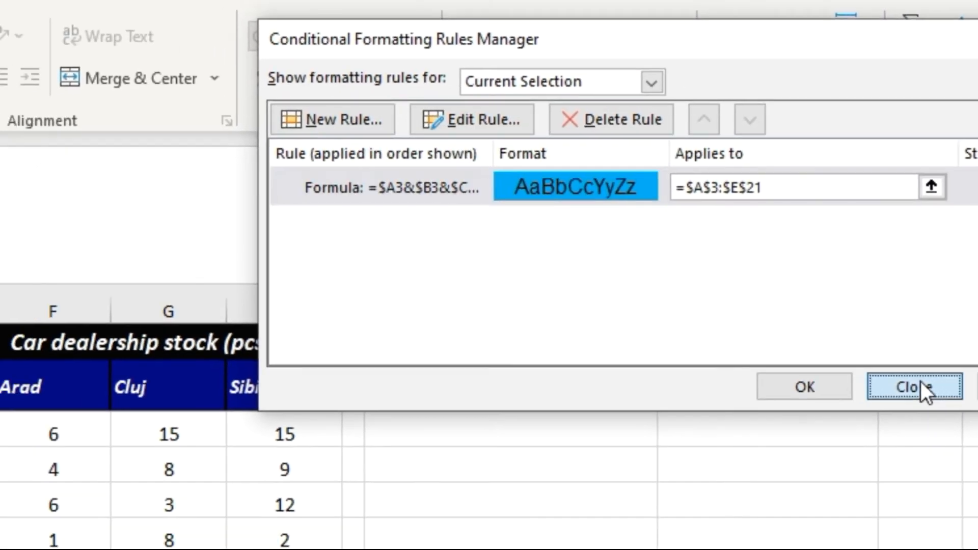
click(895, 403)
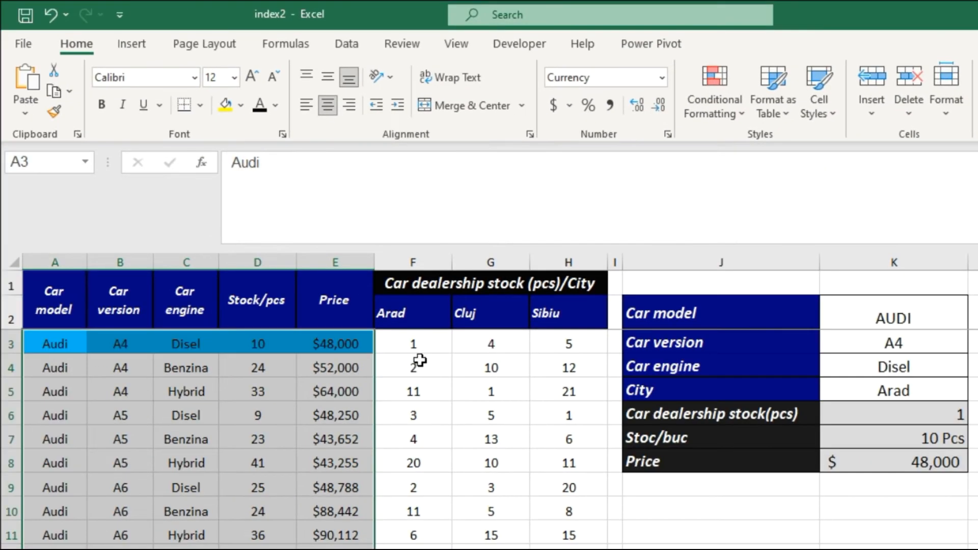
Start a new formula-based conditional formatting rule for the Arad stock cells F3:F21 and paste the copied formula into it.
drag(416, 350, 415, 547)
key(alt+o)
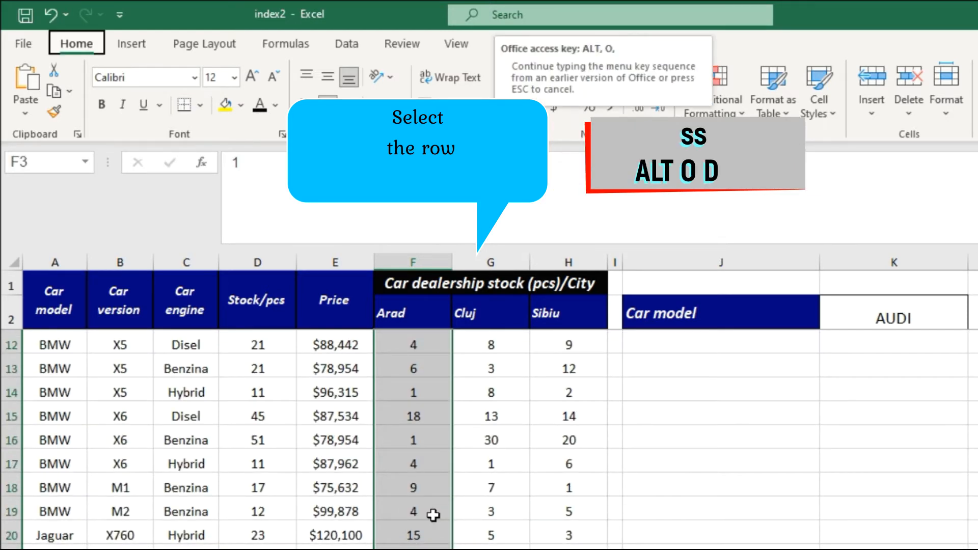
key(d)
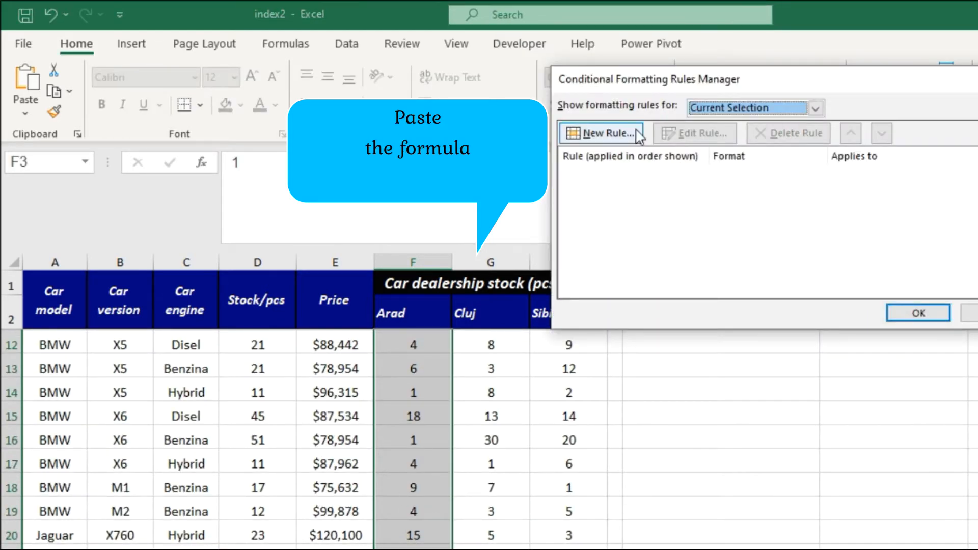
click(609, 133)
click(681, 160)
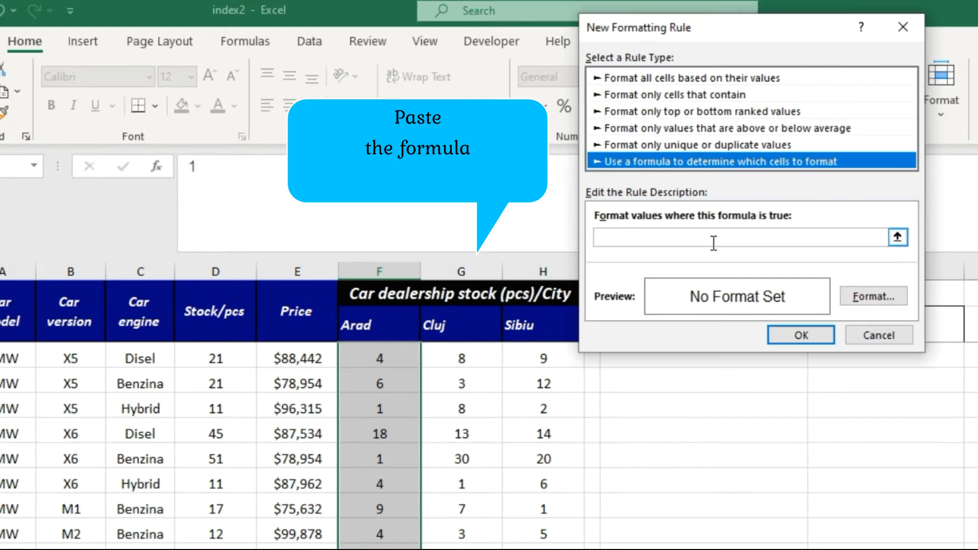
key(ctrl+v)
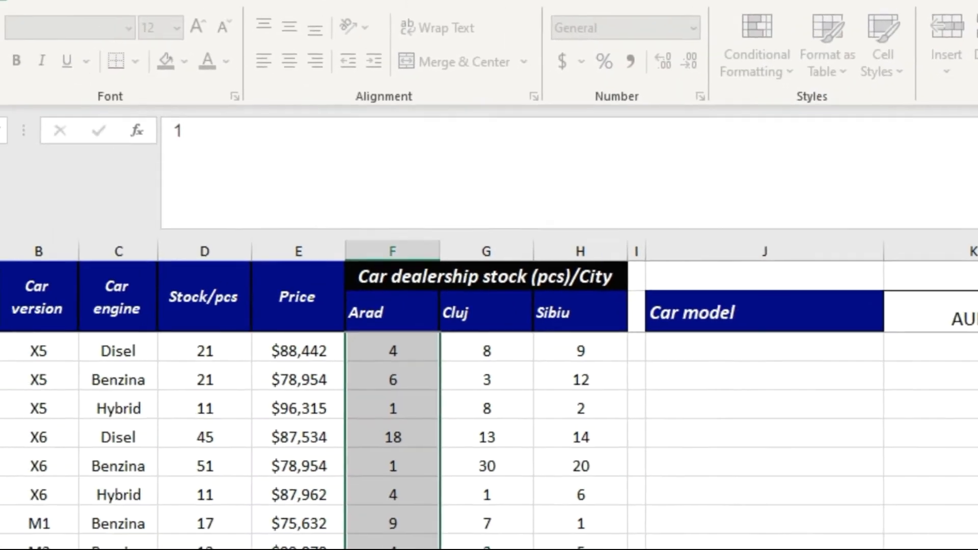
scroll(489, 408, up, 3)
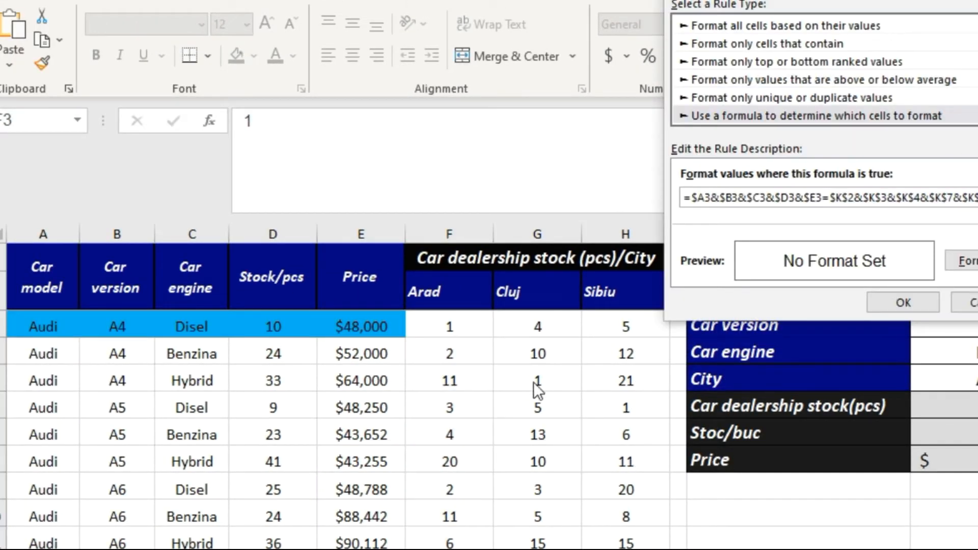
Extend the pasted formula before the equals sign with &$F$2&$F$3 for the city name and first Arad stock cell.
click(824, 198)
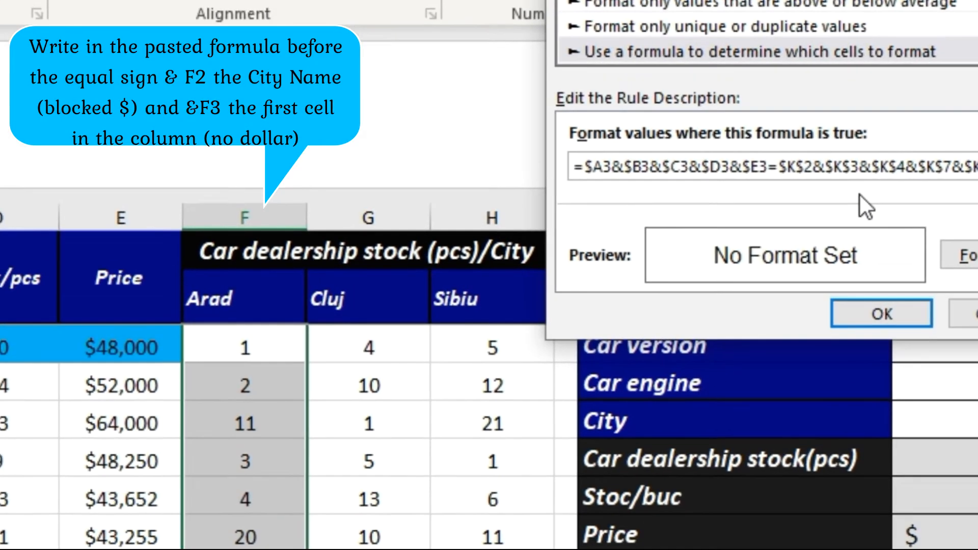
text(&)
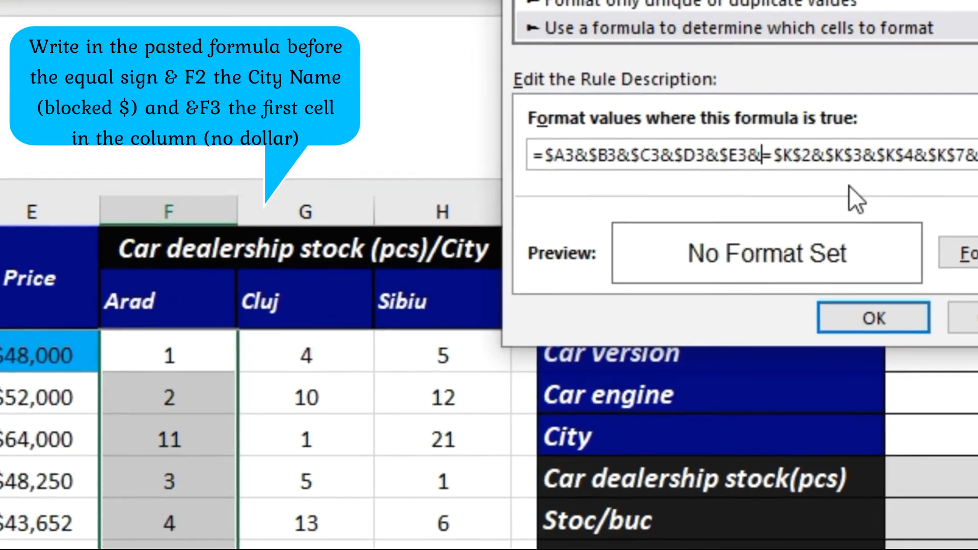
click(138, 309)
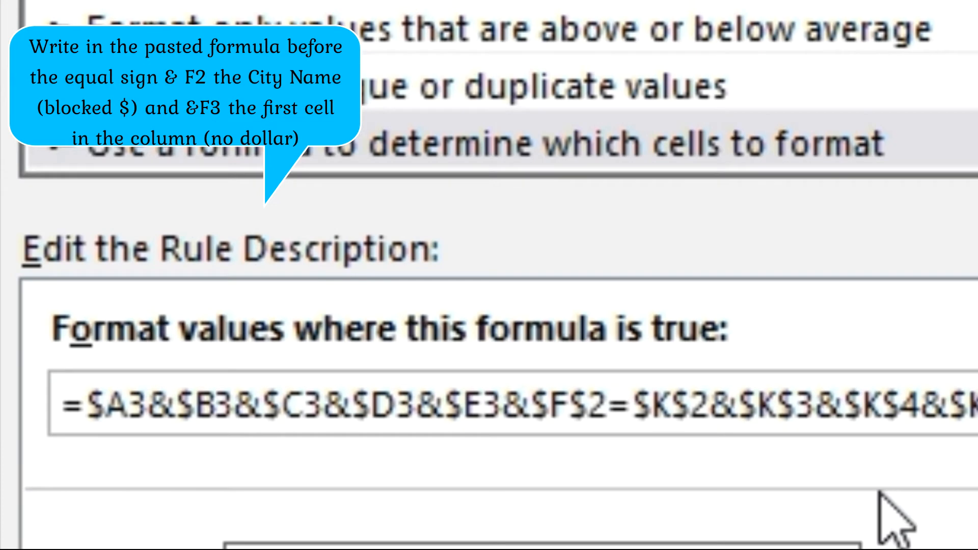
text(&)
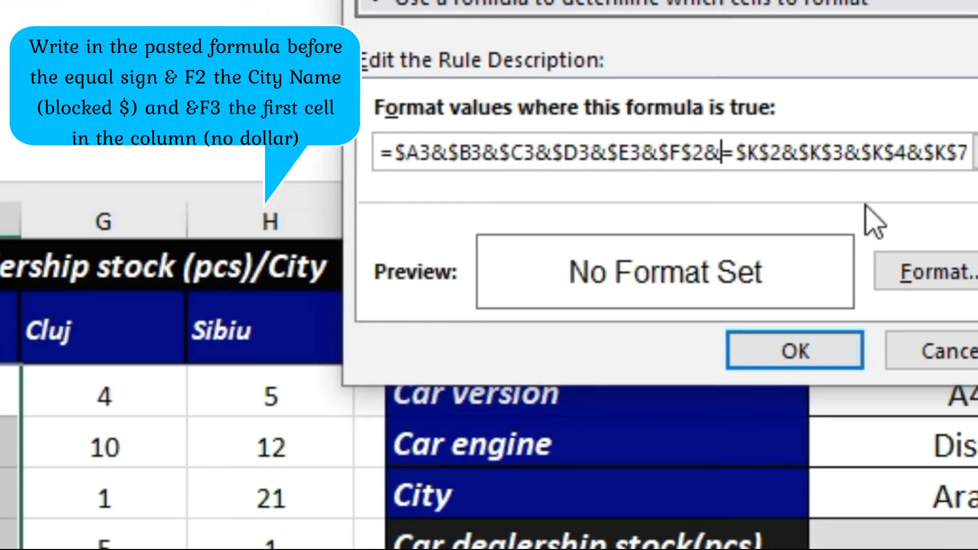
click(103, 297)
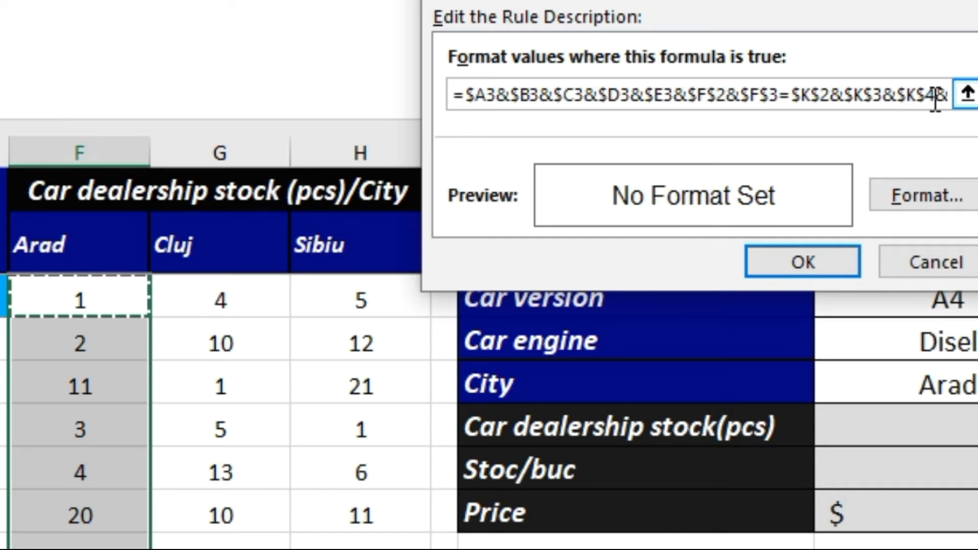
Append &$K$5&$K$6 to the end of the rule formula for the city and dealership stock lookup cells.
drag(936, 99, 946, 97)
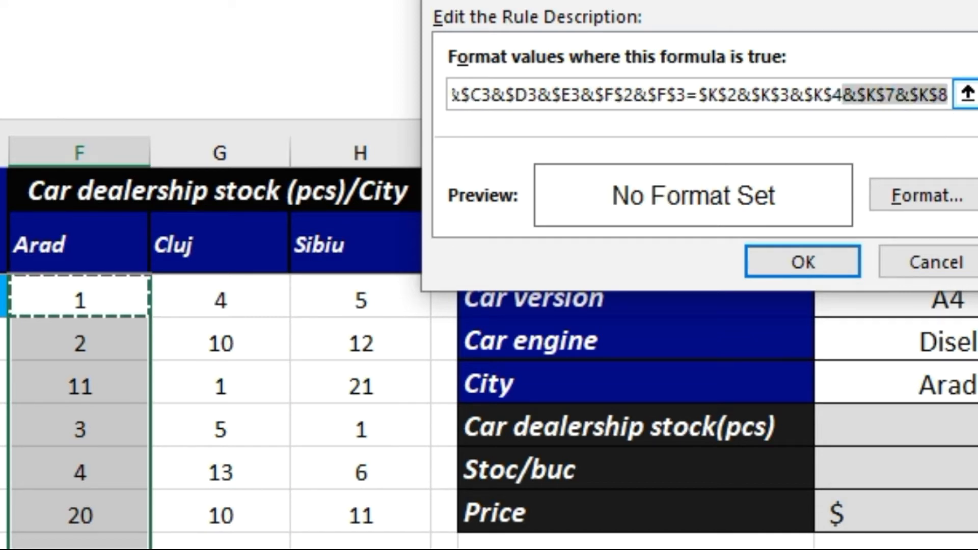
click(947, 95)
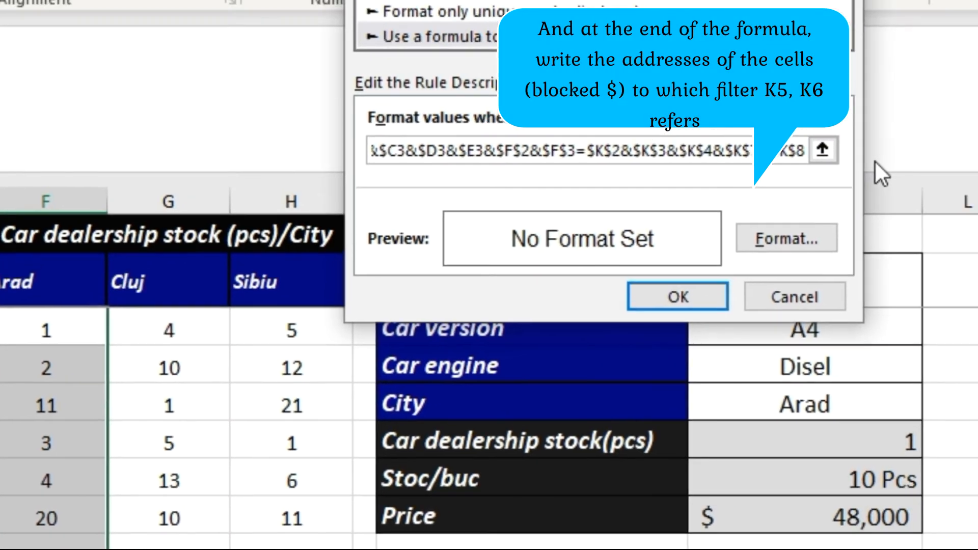
text(&)
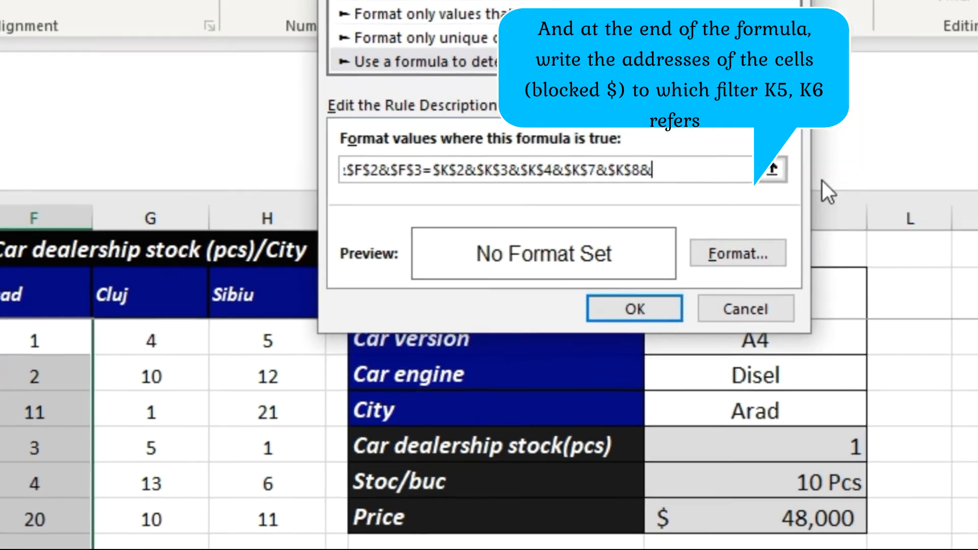
click(771, 418)
text(&)
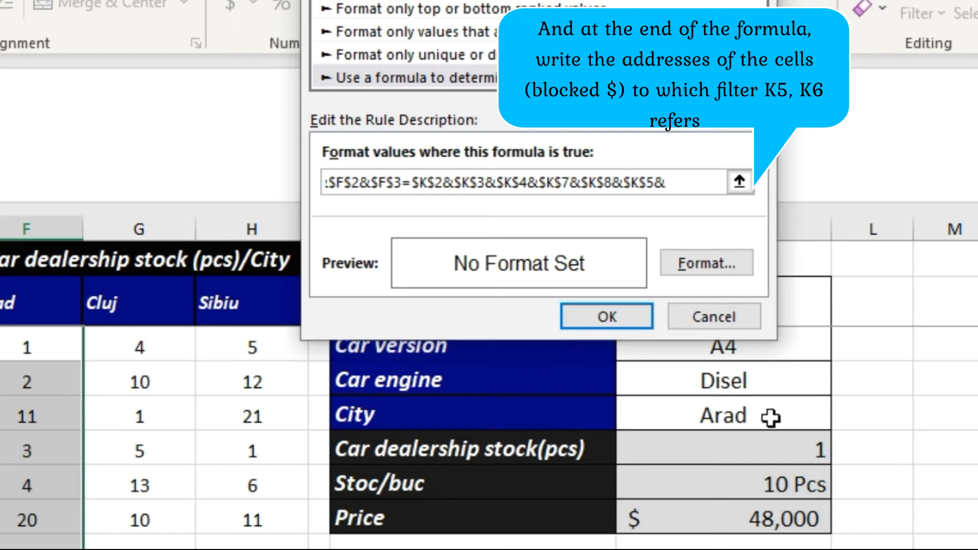
click(764, 458)
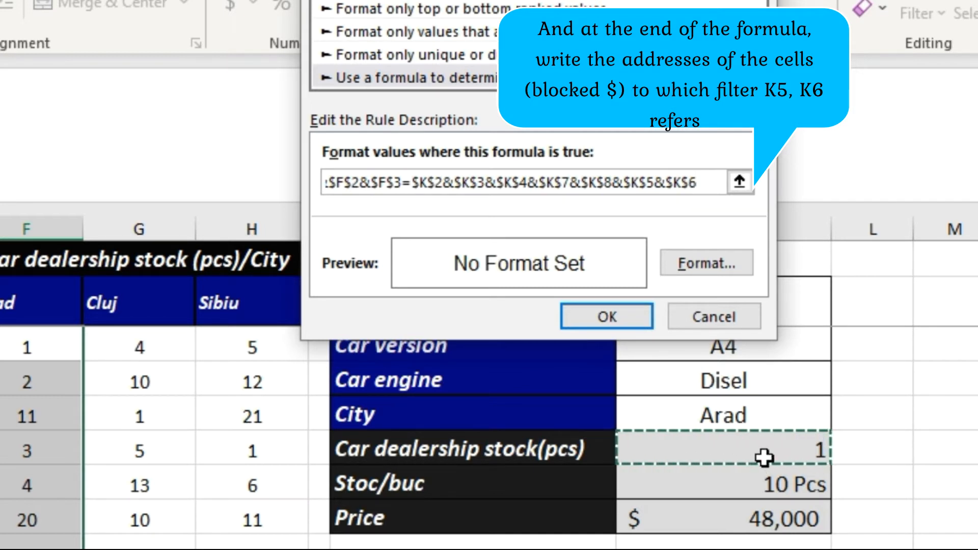
Give the Arad stock rule a purple fill and apply it to the selected cells.
click(743, 265)
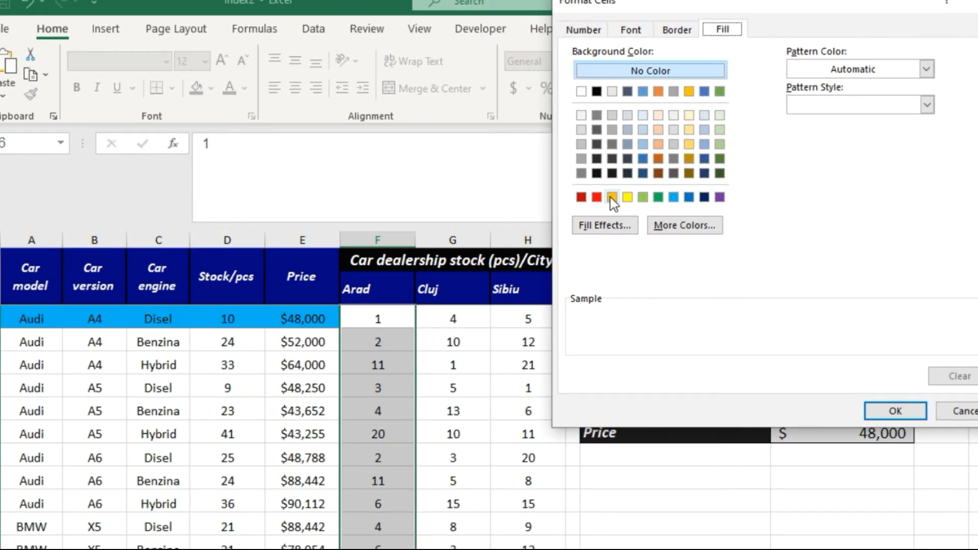
click(719, 197)
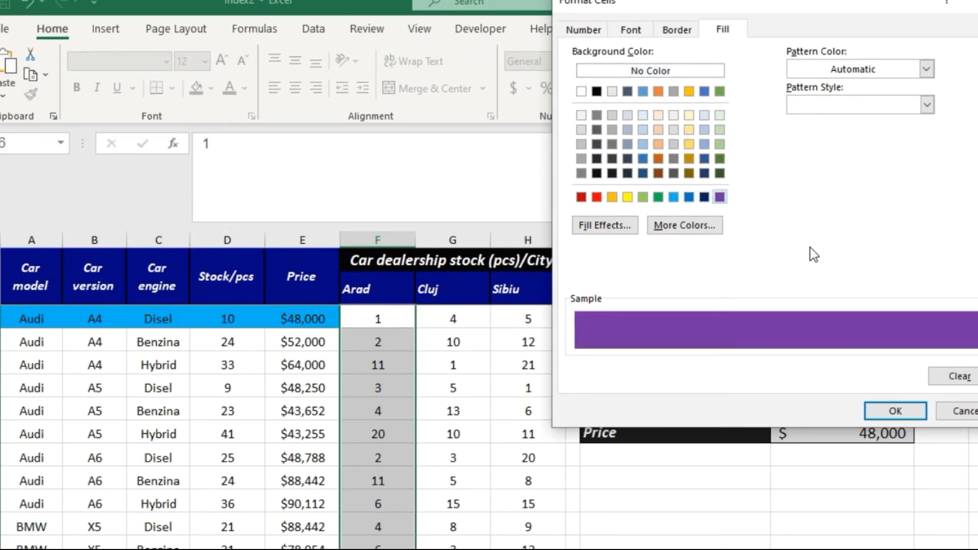
click(895, 410)
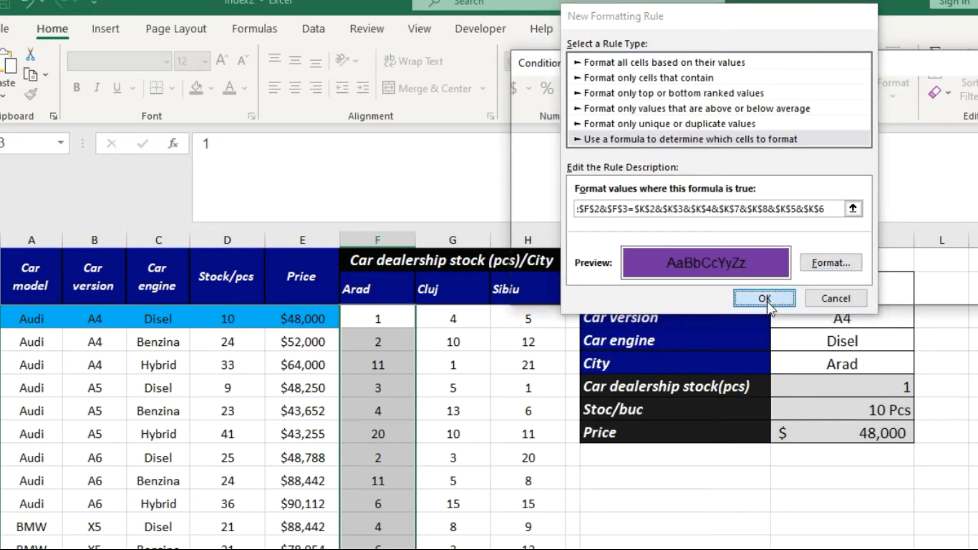
click(764, 299)
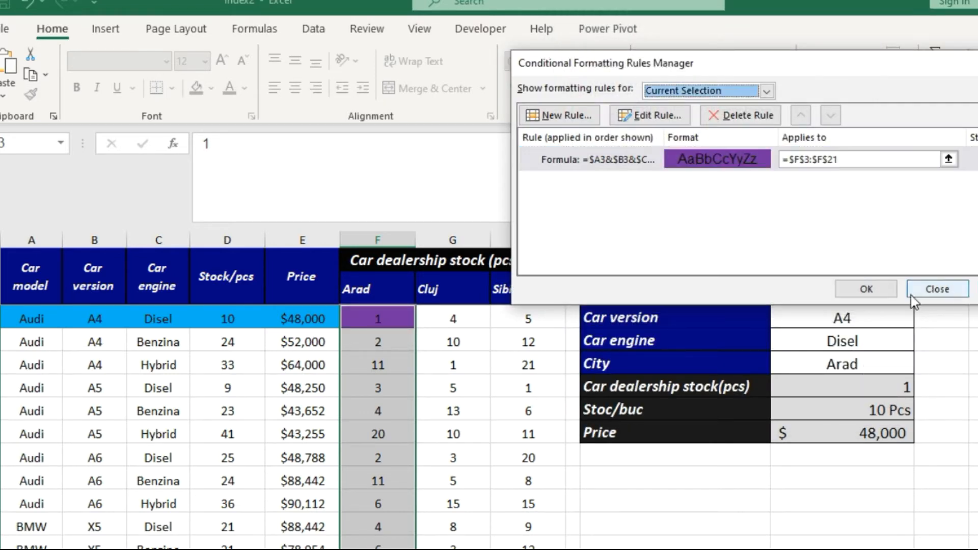
click(881, 294)
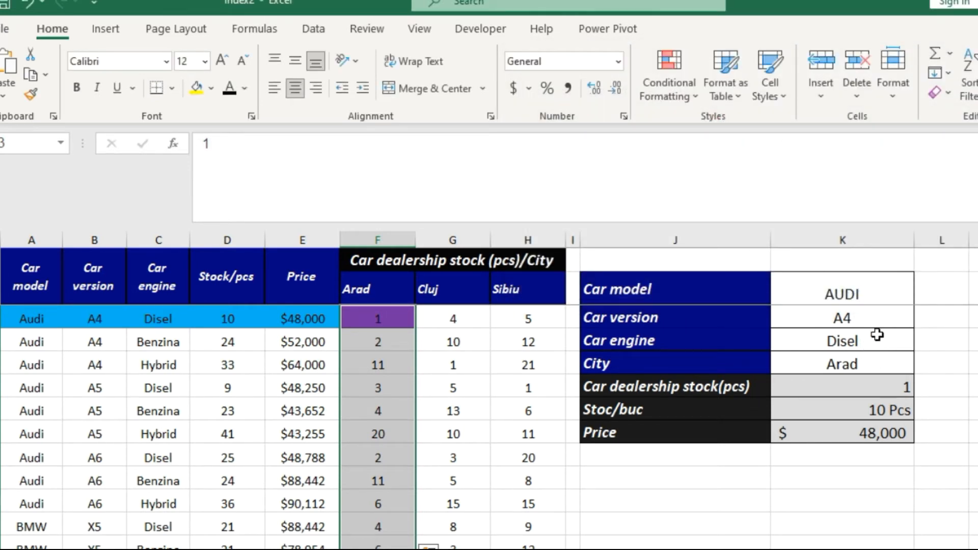
Set the car version in the lookup table to A5 to test the Arad stock highlighting.
click(891, 322)
click(921, 319)
click(886, 343)
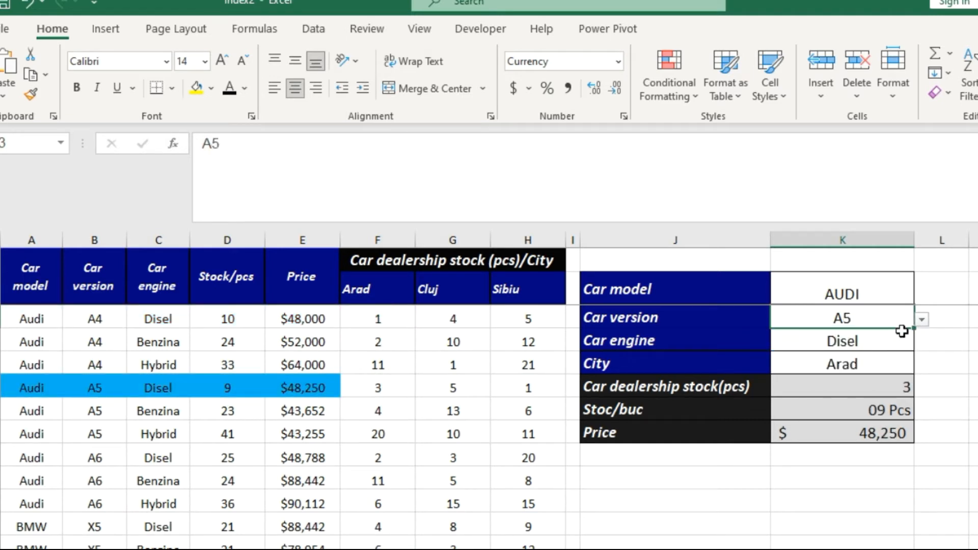
Compare the Arad stock cells with the dealership stock result and car version in the lookup table.
click(890, 385)
click(380, 318)
click(379, 365)
click(381, 386)
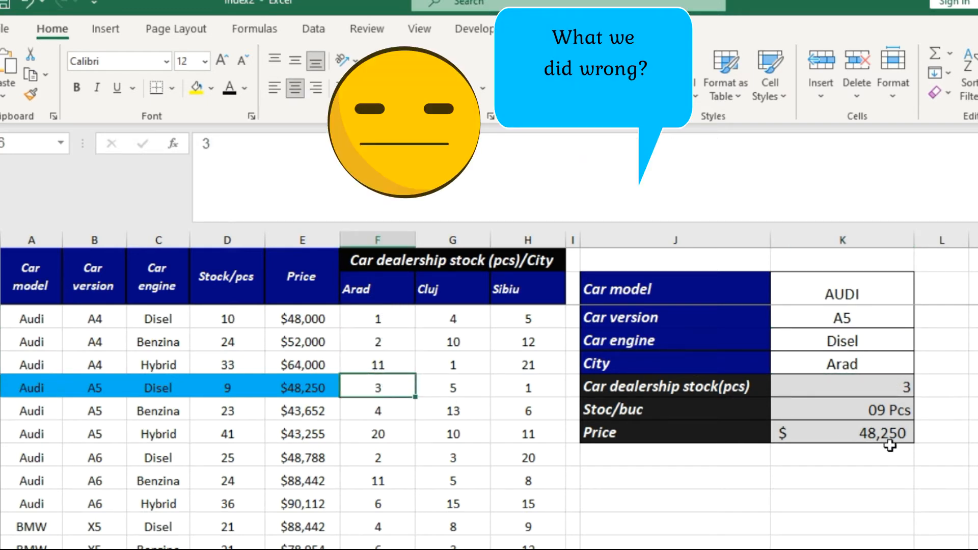
click(884, 391)
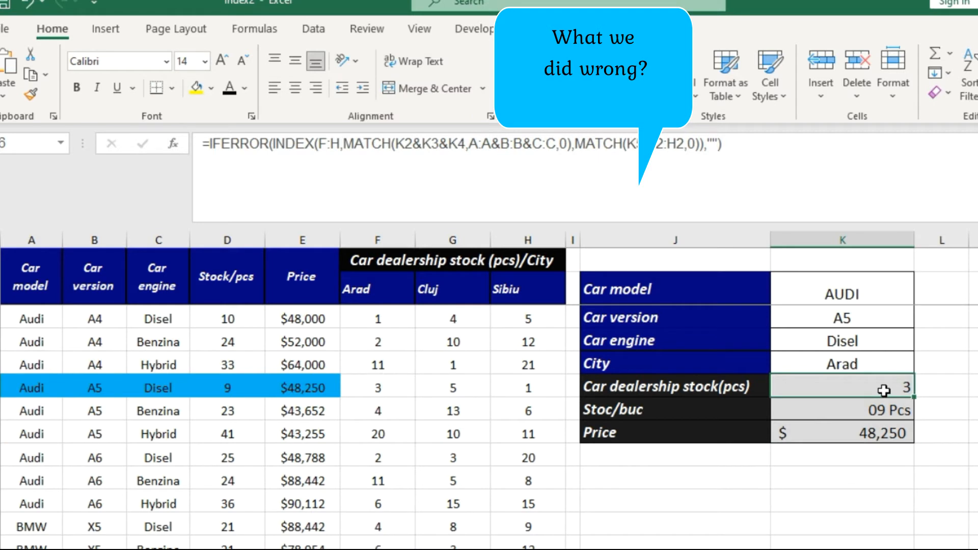
click(395, 318)
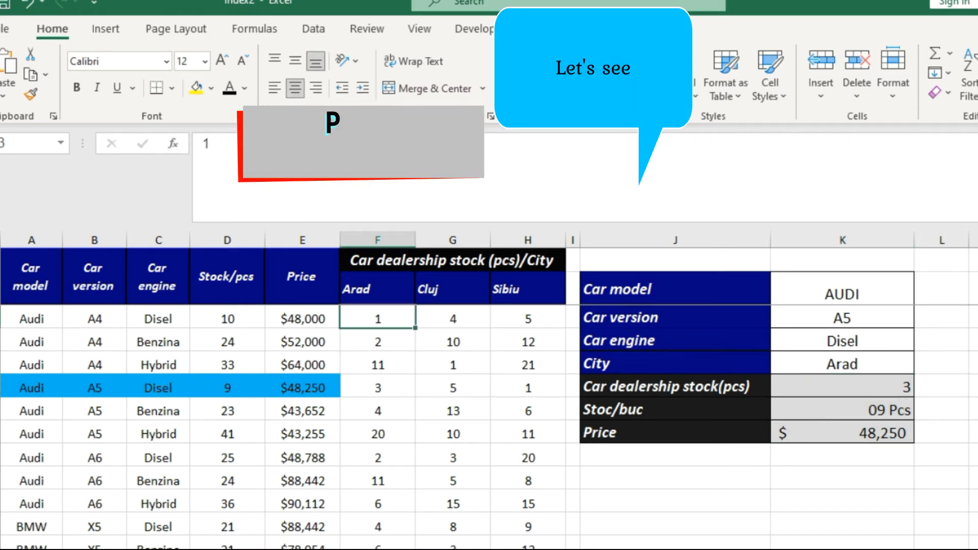
click(829, 321)
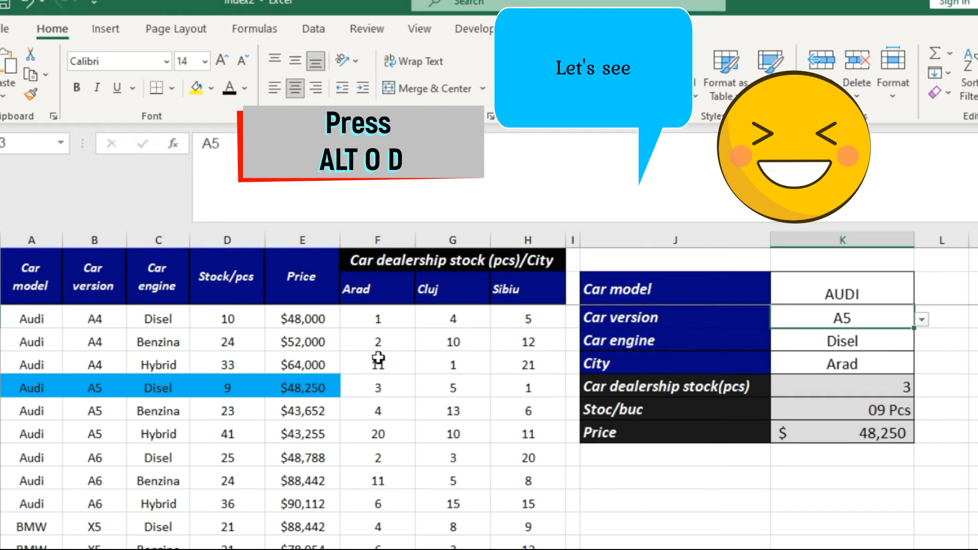
Correct the Arad stock rule's formula by changing $F$3 to $F3, and apply the edited rule.
click(395, 379)
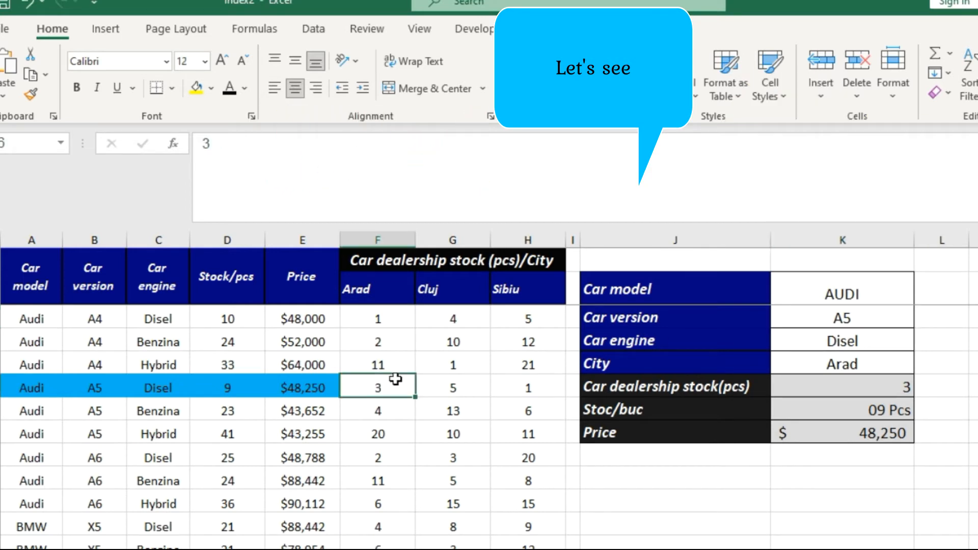
key(alt+o)
key(d)
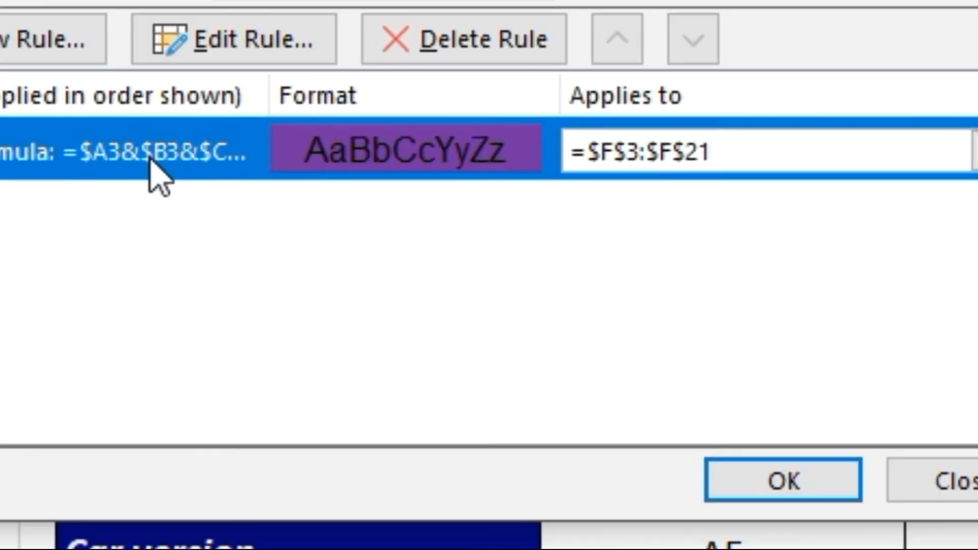
double_click(253, 175)
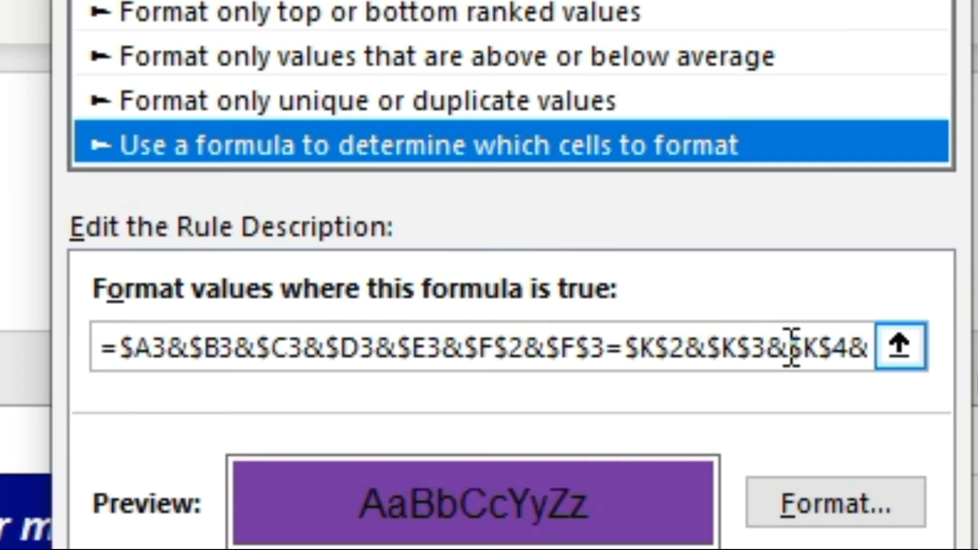
click(593, 362)
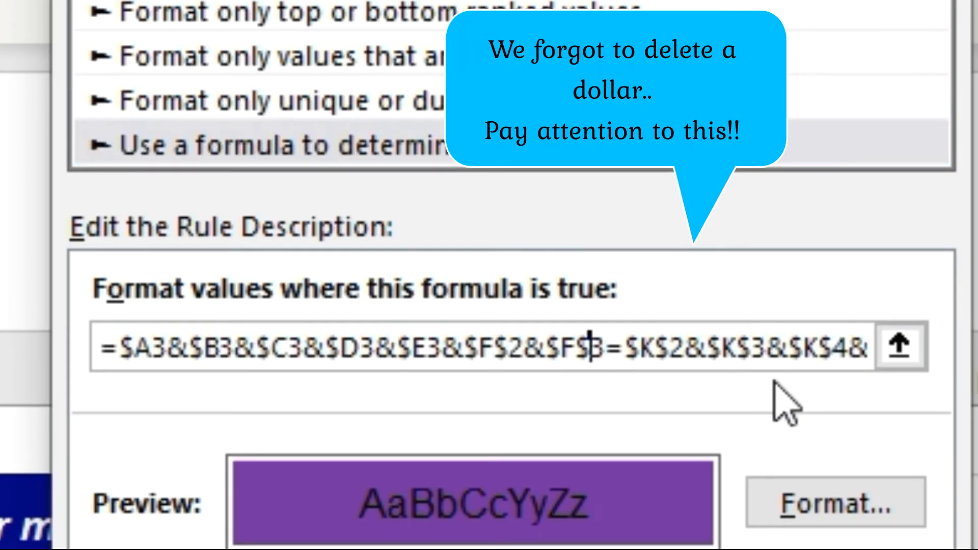
key(BackSpace)
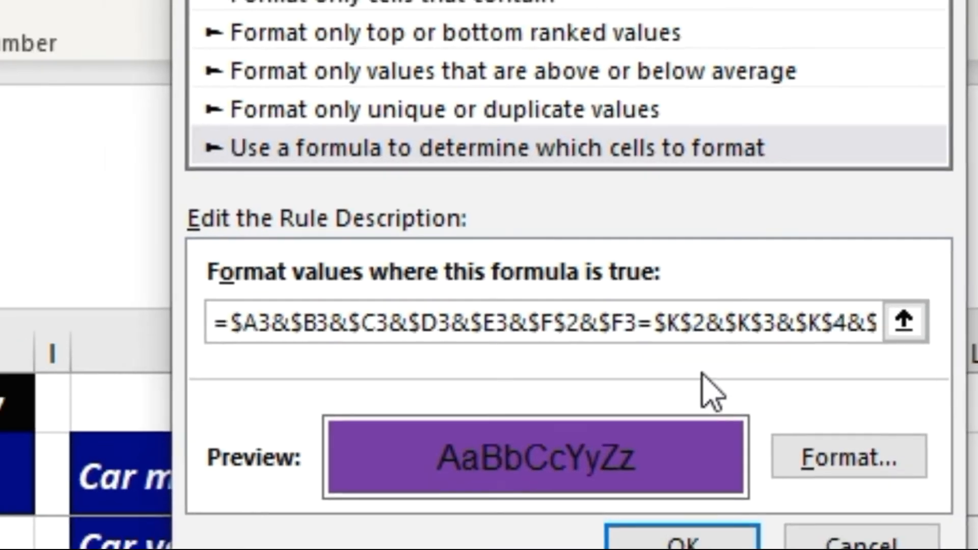
click(682, 541)
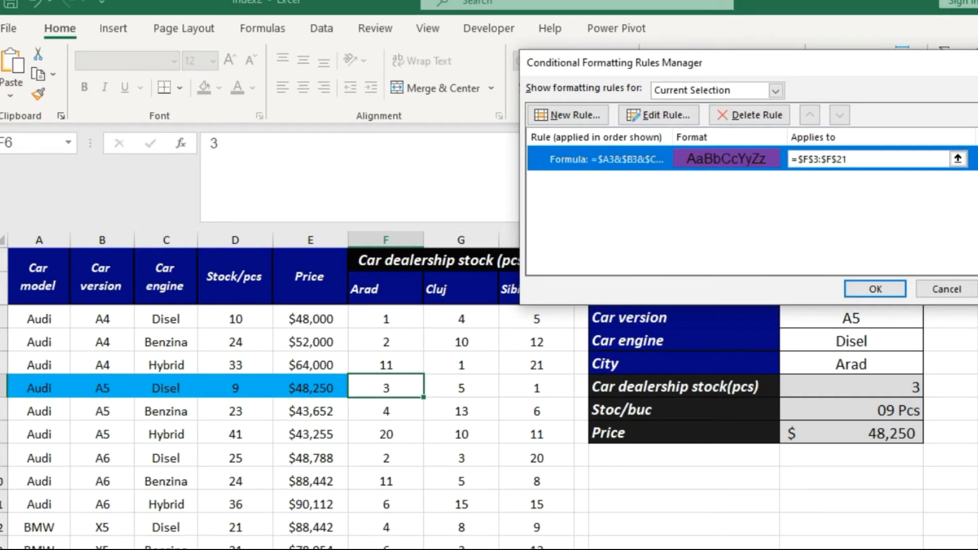
click(977, 289)
click(882, 292)
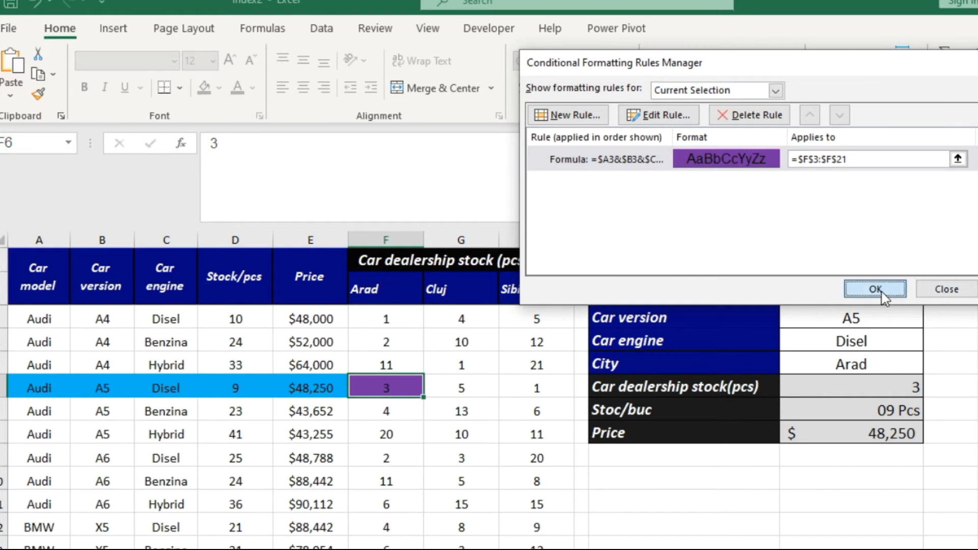
Test the Arad stock highlighting by switching the car version in the lookup table to A4 and to A6.
click(893, 316)
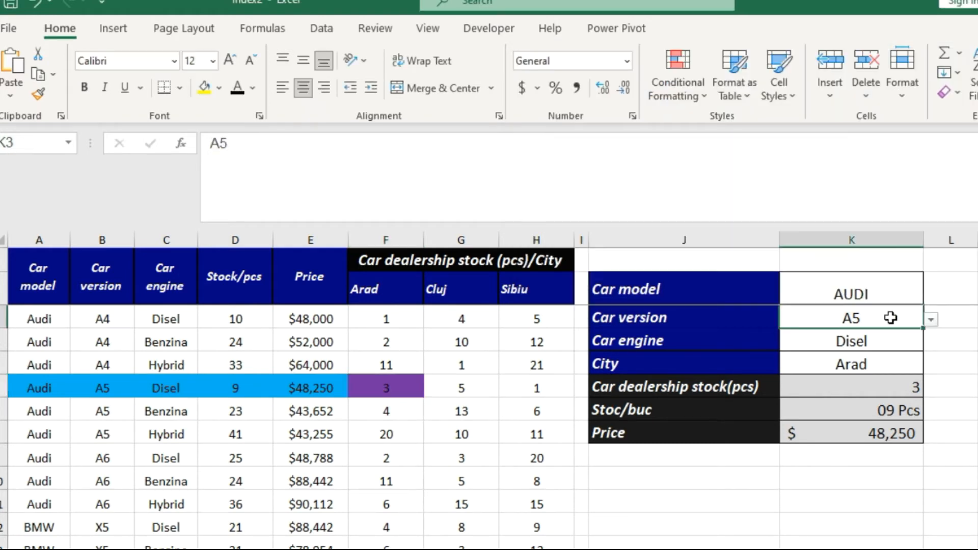
click(931, 319)
click(892, 332)
click(931, 319)
click(892, 362)
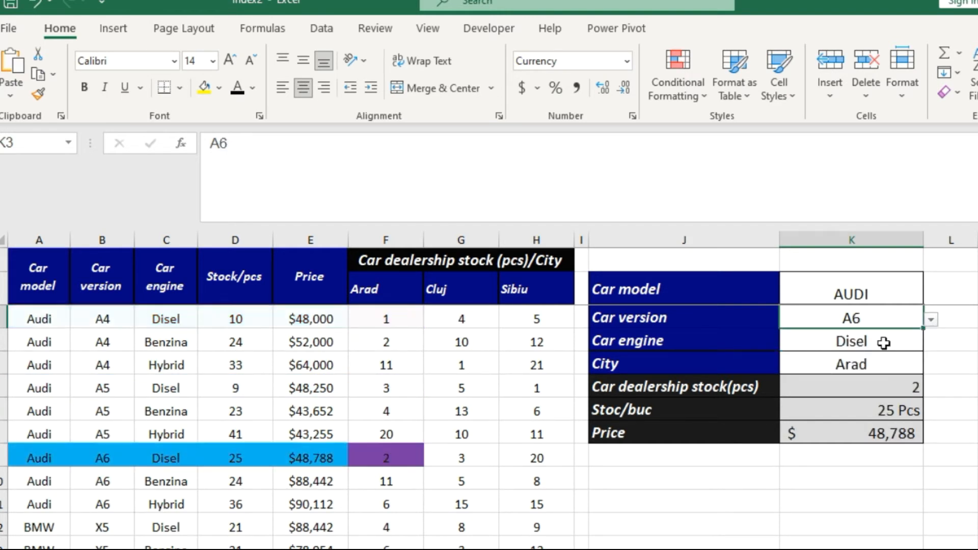
Copy the whole formula from the Arad stock conditional formatting rule, leaving the rule itself unedited.
click(396, 453)
key(alt+o)
key(d)
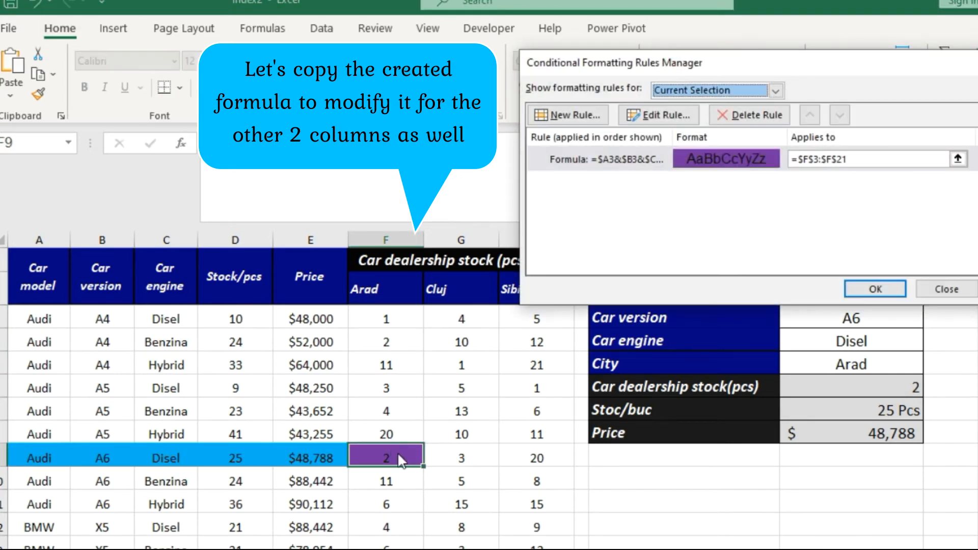
double_click(622, 159)
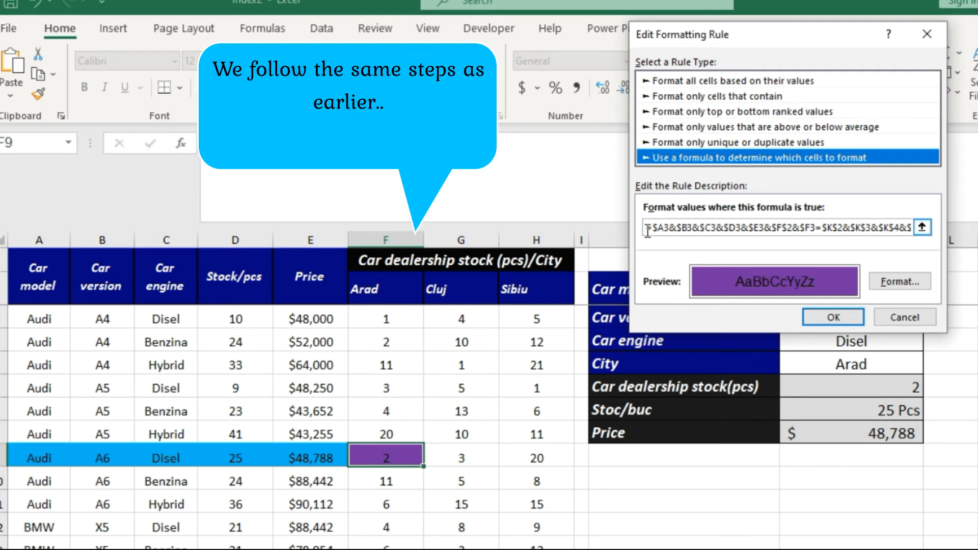
drag(648, 230, 911, 229)
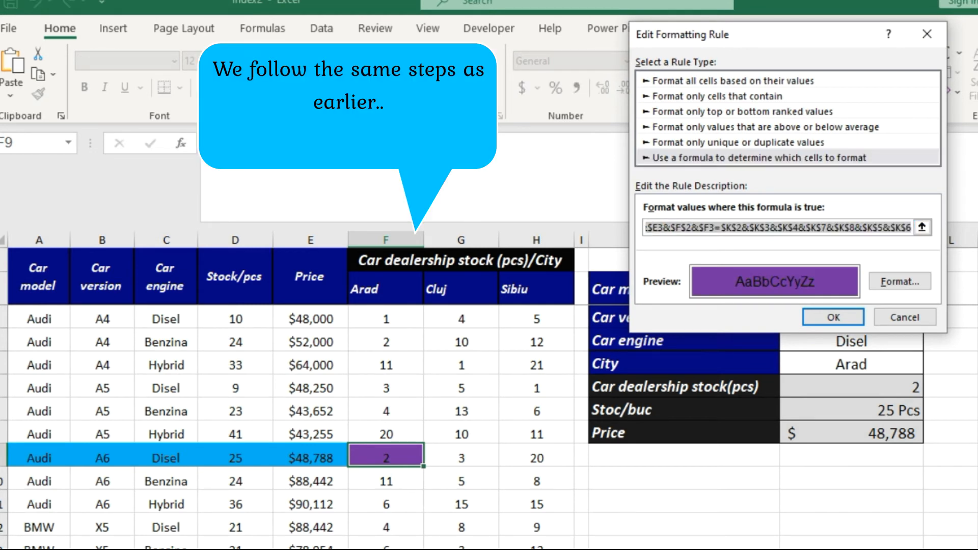
click(918, 319)
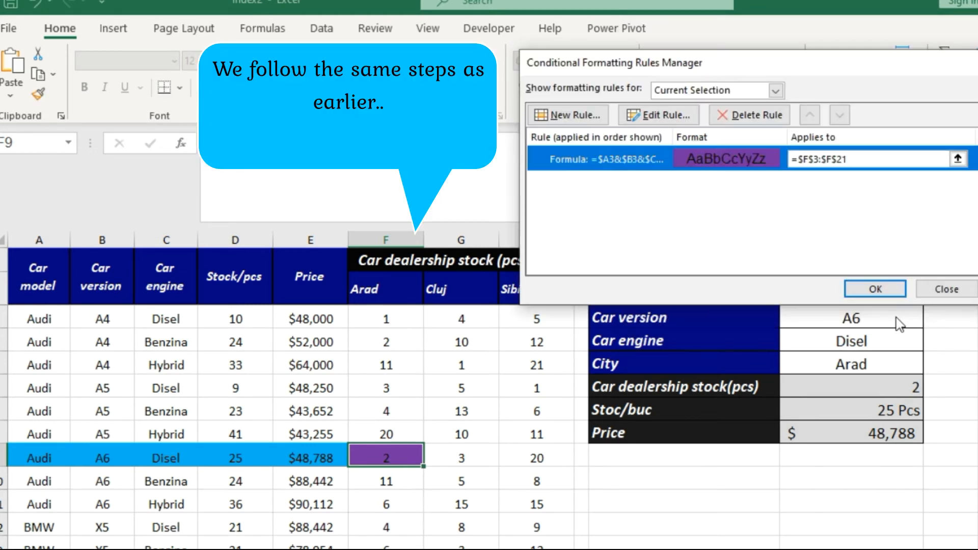
click(948, 290)
Create a formula-based conditional formatting rule for the Cluj stock cells G3:G21, using the copied Arad formula.
drag(470, 323, 473, 502)
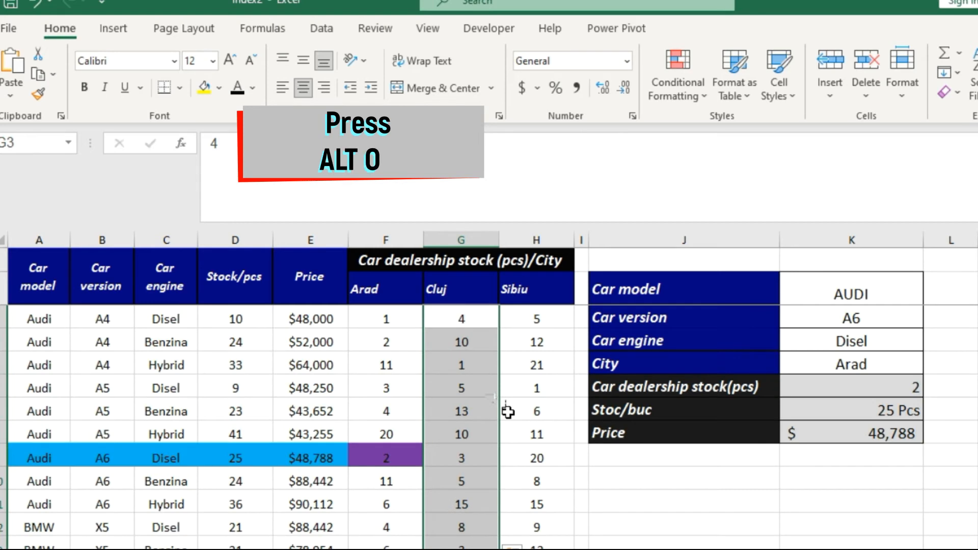
key(alt)
key(o)
key(d)
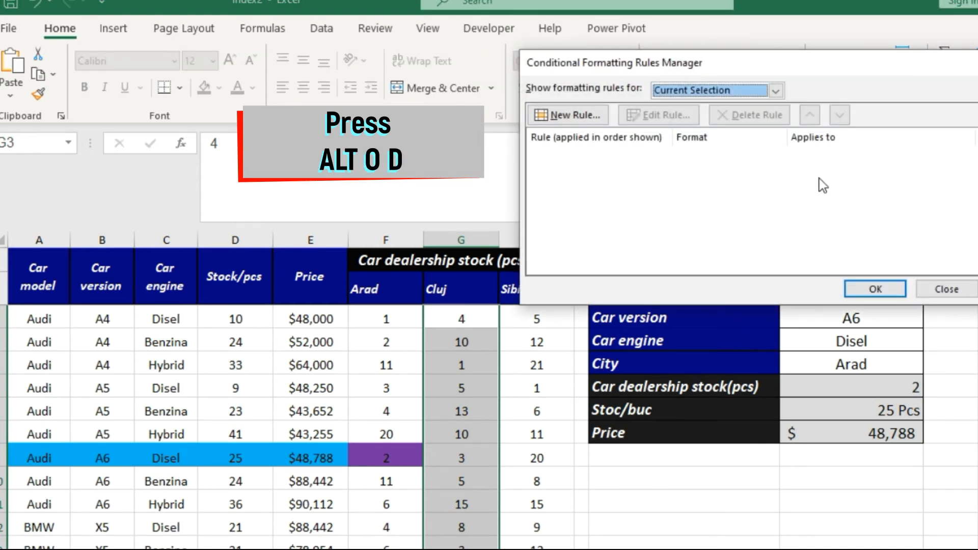
click(567, 118)
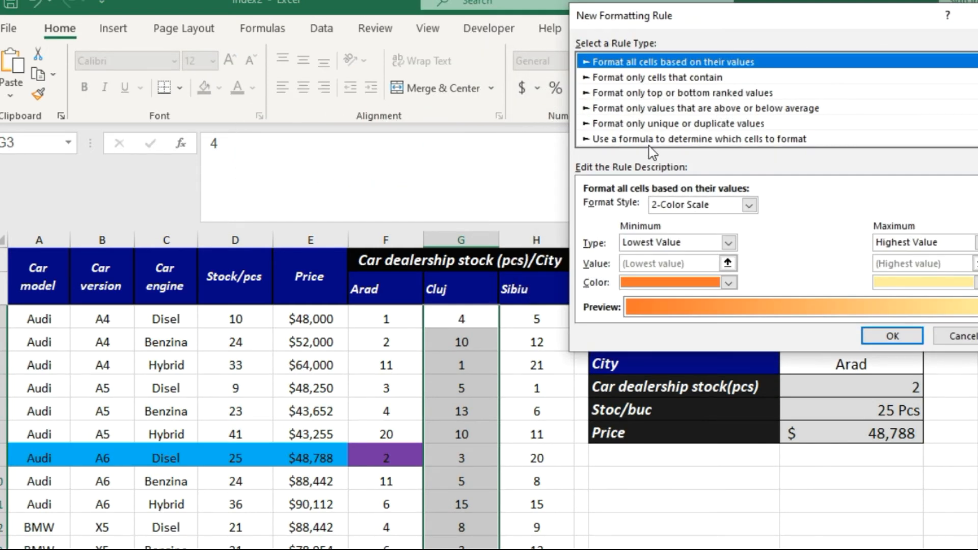
click(648, 141)
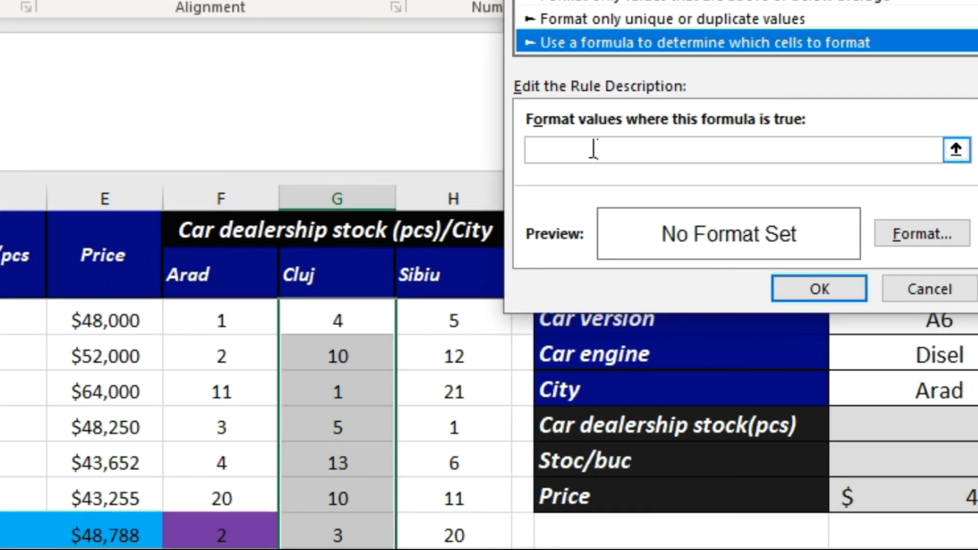
text(=$K$2&$K$3&$K$4&$K$7&$K$8&$K$5&$K$6)
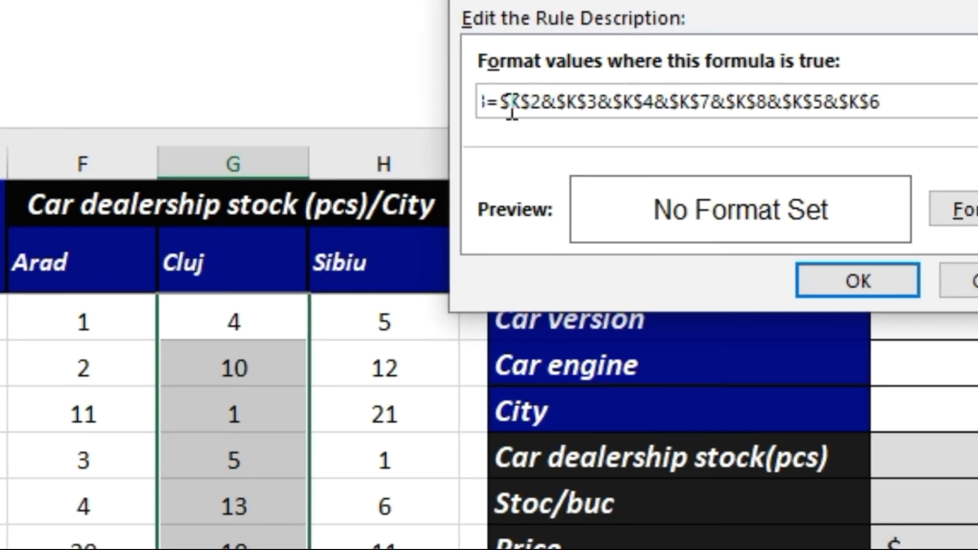
Replace the column F references in the Cluj rule's formula with $G$2 and $G3.
drag(511, 107, 414, 100)
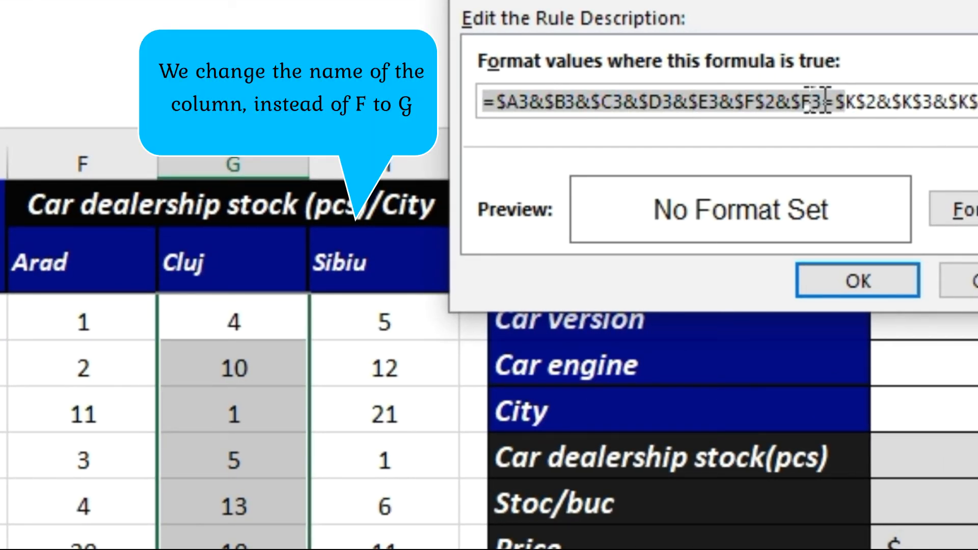
click(756, 108)
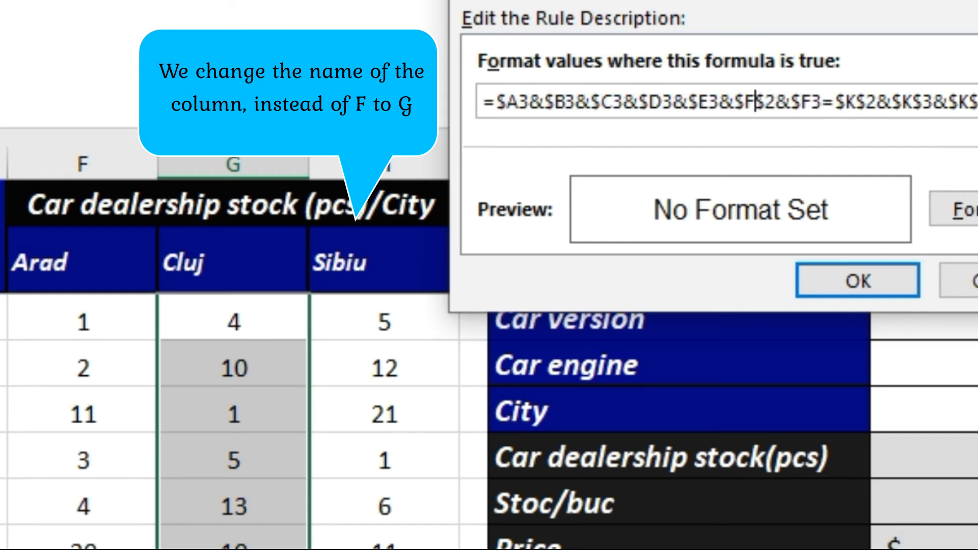
key(BackSpace)
text(G)
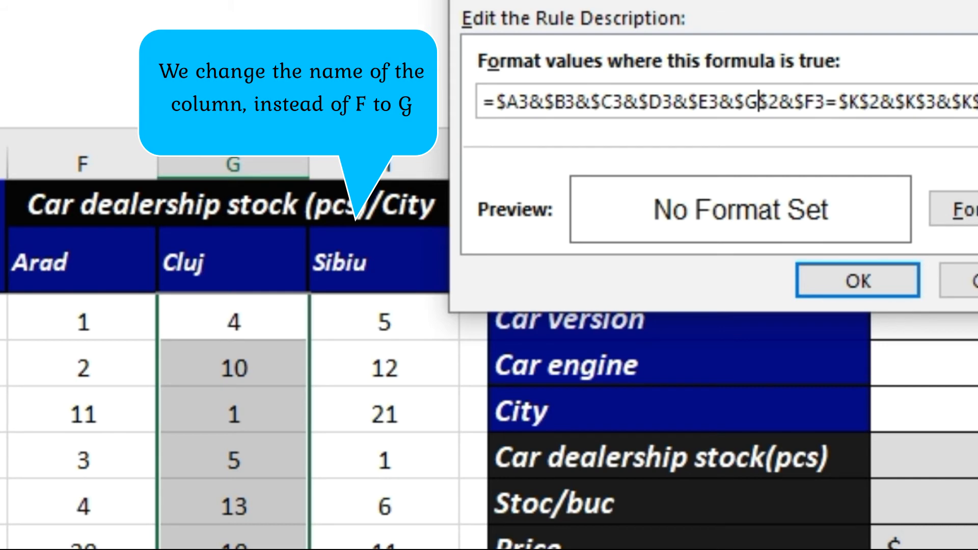
click(821, 109)
key(BackSpace)
text(G)
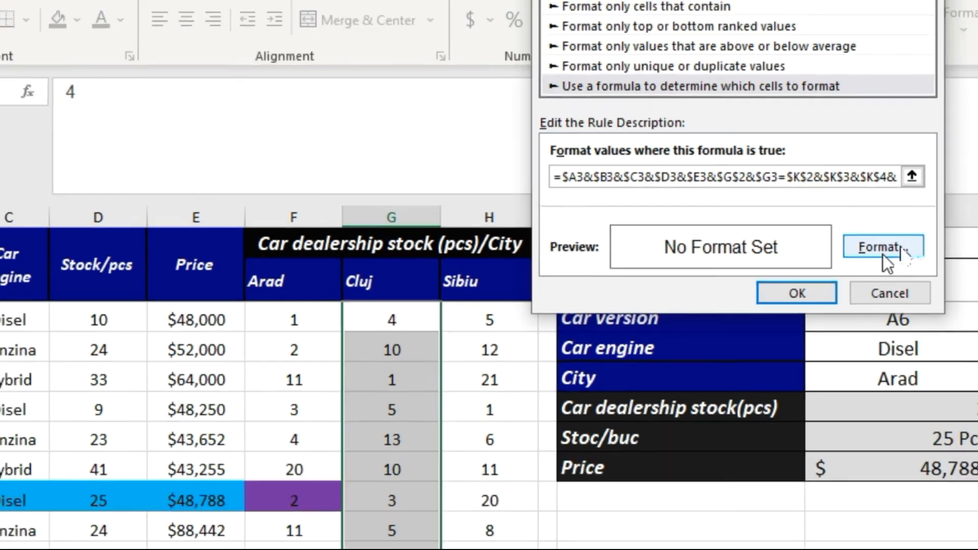
Give the Cluj stock rule a green fill and apply it to the selected cells.
click(960, 219)
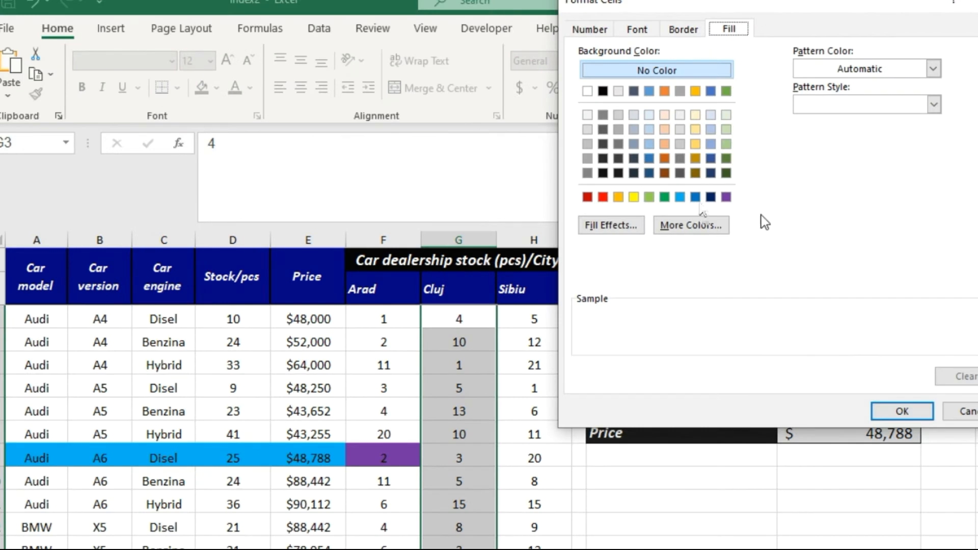
click(665, 197)
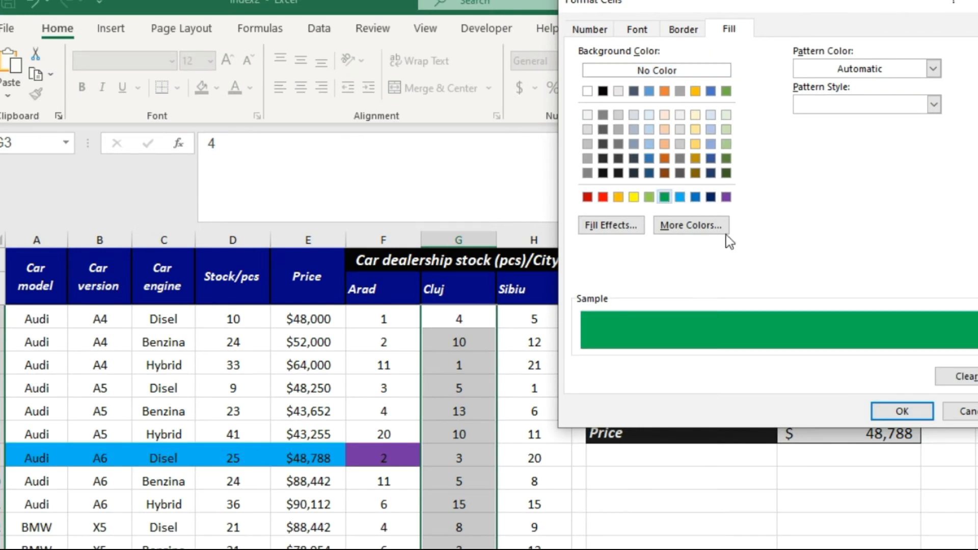
click(902, 411)
click(777, 299)
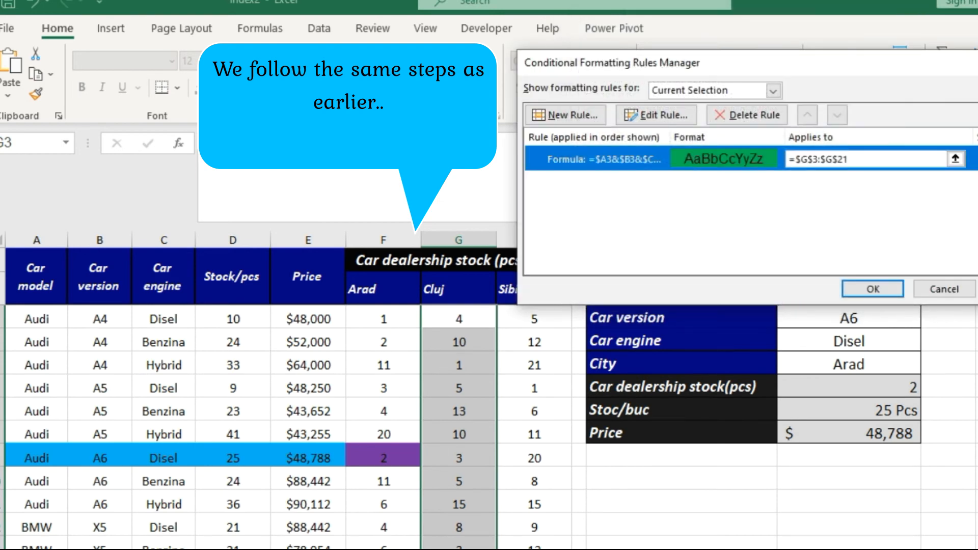
click(873, 289)
Create a formula-based conditional formatting rule for the Sibiu stock cells H3:H21, using the copied Arad formula.
drag(555, 316, 547, 506)
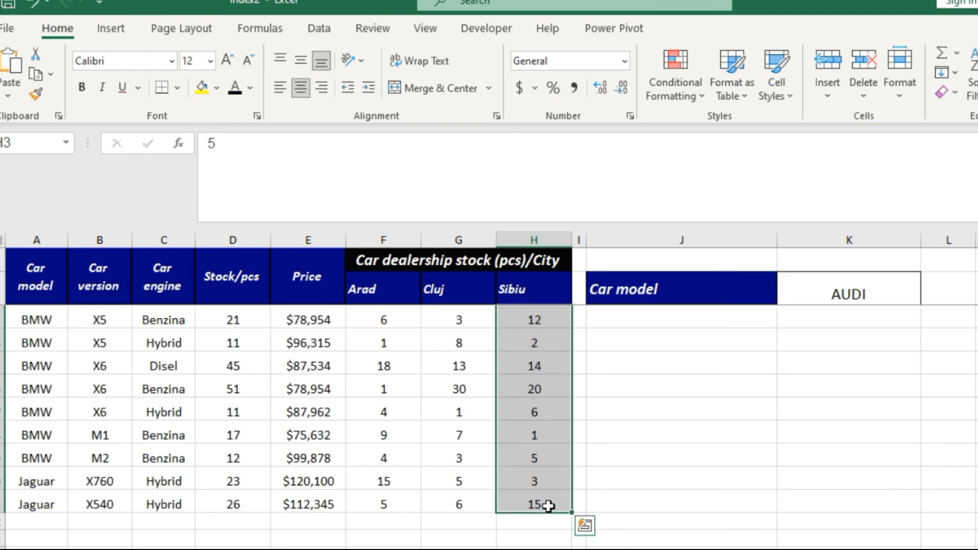
key(alt+h)
key(l)
key(r)
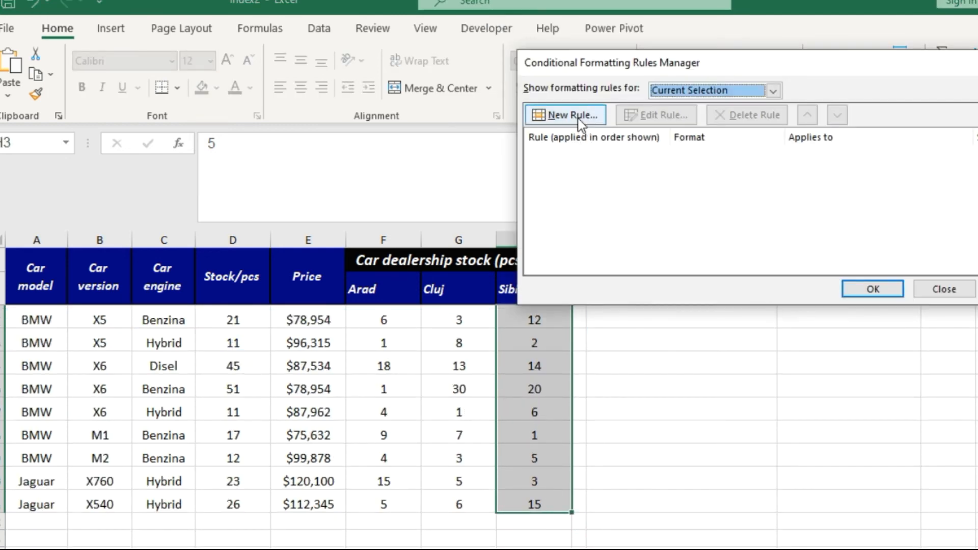
click(578, 118)
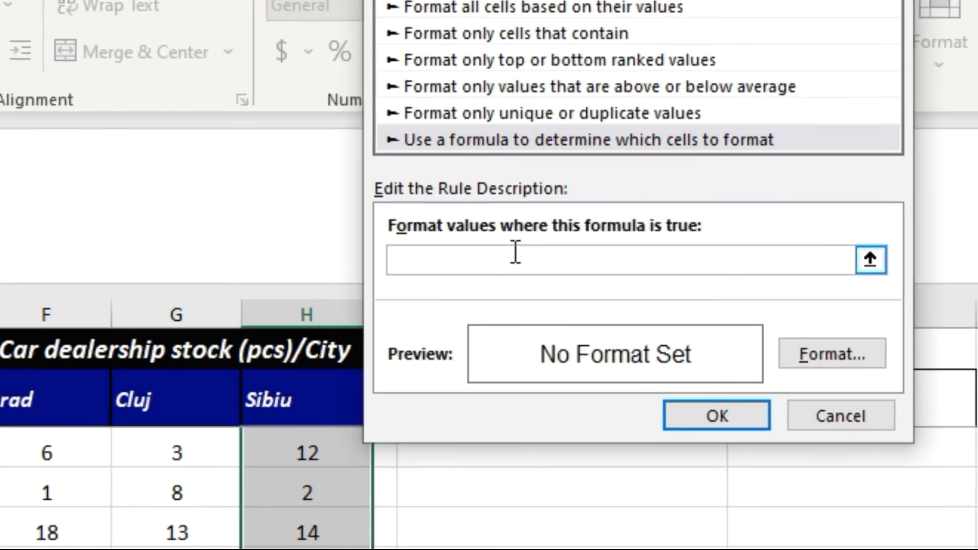
text(=$K$2&$K$3&$K$4&$K$7&$K$8&$K$5&$K$6)
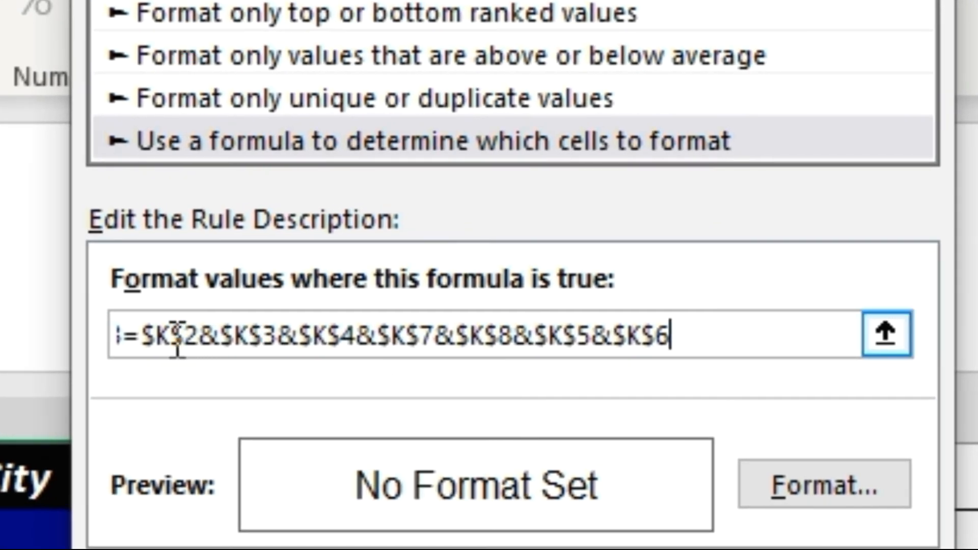
Replace the column F references in the Sibiu rule's formula with $H$2 and $H3.
drag(260, 310, 207, 312)
drag(107, 338, 105, 339)
click(572, 343)
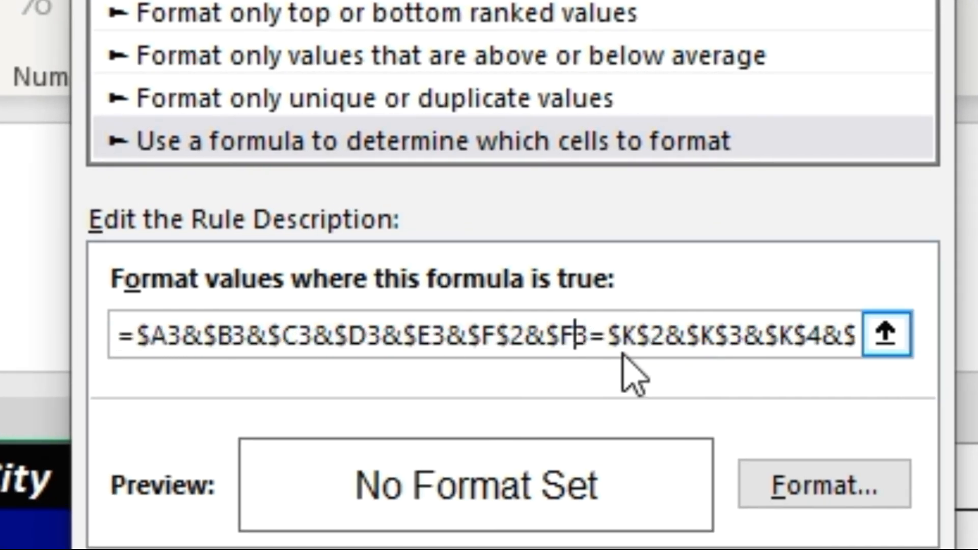
key(BackSpace)
text(H)
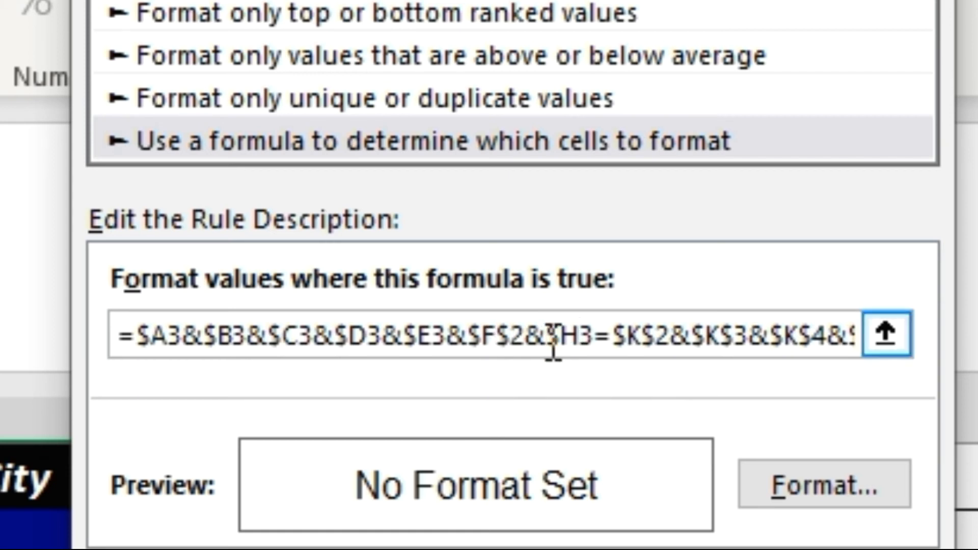
click(502, 343)
key(BackSpace)
text(H)
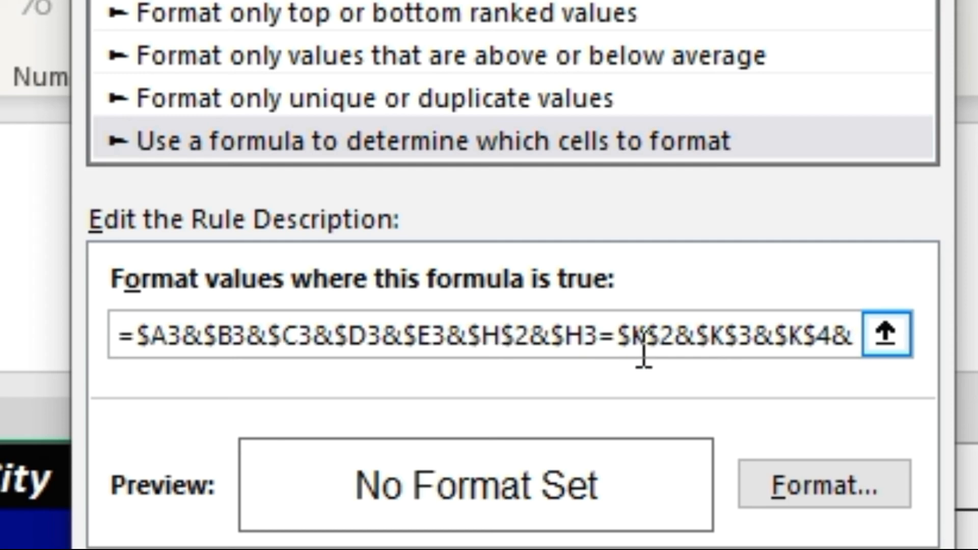
Give the Sibiu stock rule an orange fill and confirm the new rule.
click(865, 481)
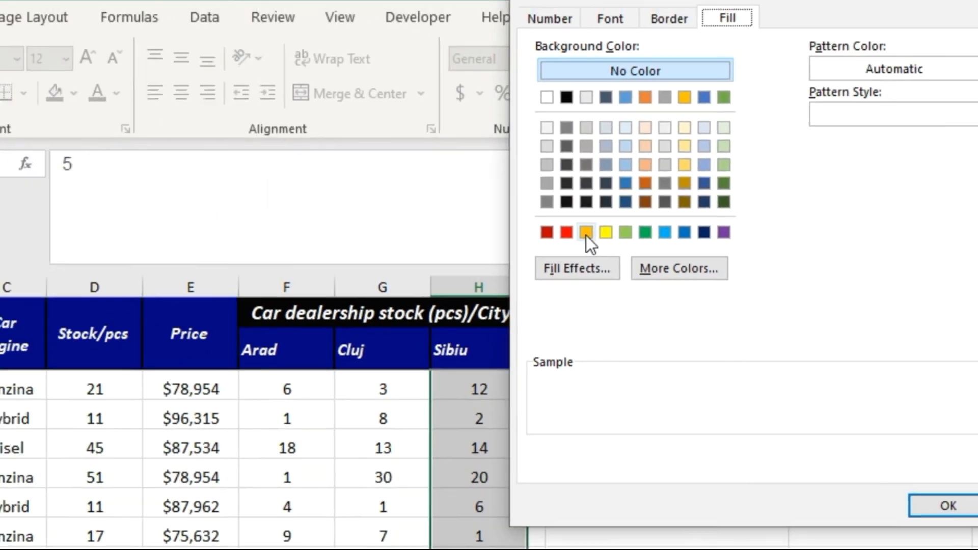
click(344, 278)
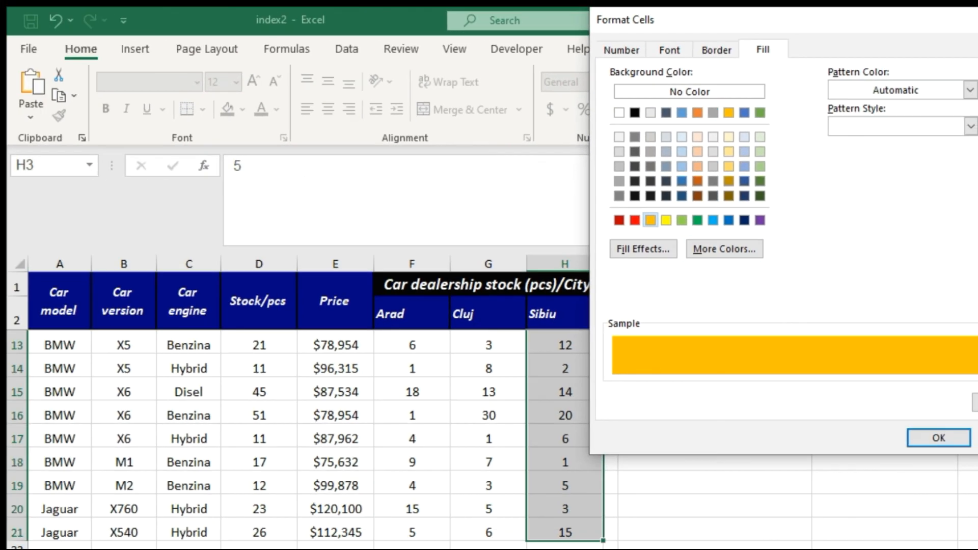
click(950, 447)
click(817, 325)
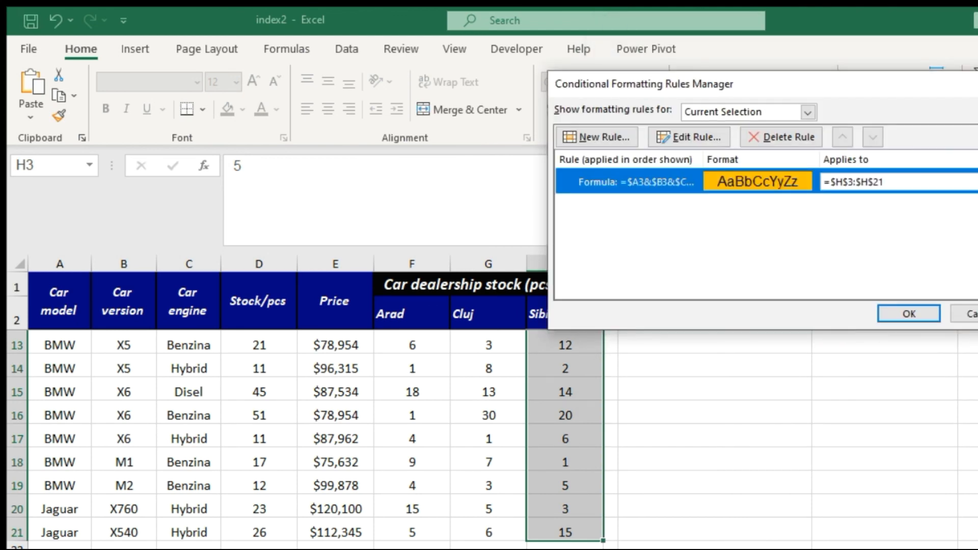
Apply the orange Sibiu stock rule to cells H3:H21 and close the rules manager.
click(909, 313)
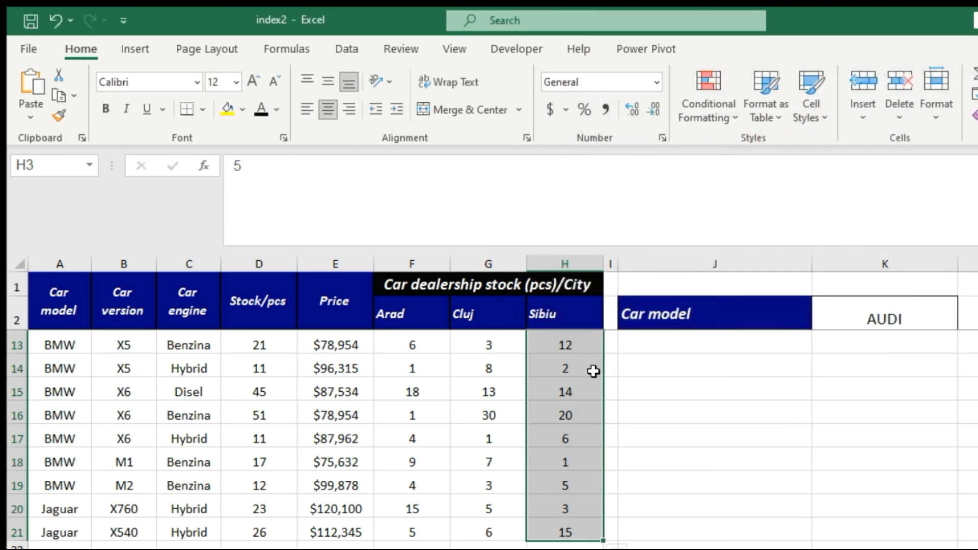
scroll(494, 408, up, 4)
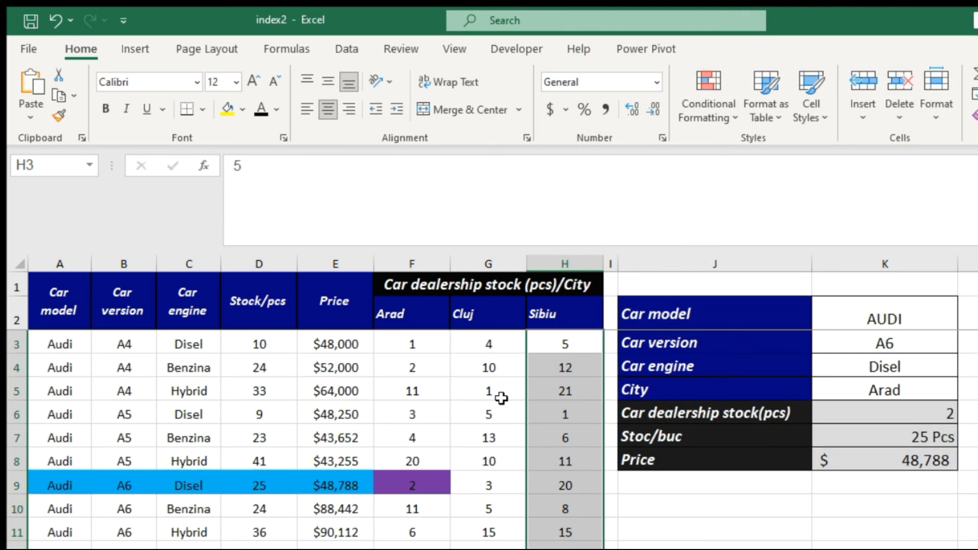
Test the city stock highlighting by setting the lookup table's City to Cluj and then to Sibiu.
click(951, 384)
click(965, 392)
click(919, 418)
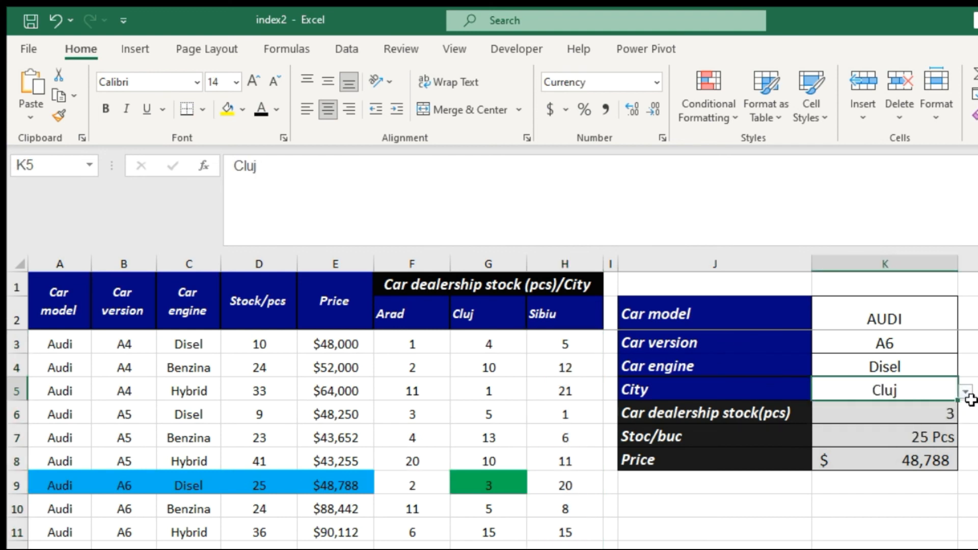
click(965, 393)
click(936, 429)
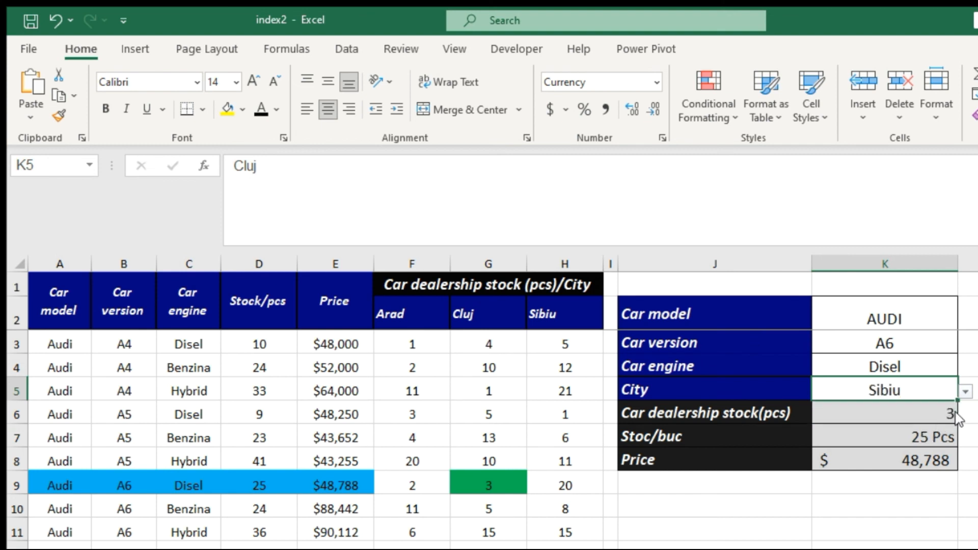
Set the lookup table's Car version to A4 and its City to Cluj.
click(931, 340)
click(965, 345)
click(915, 357)
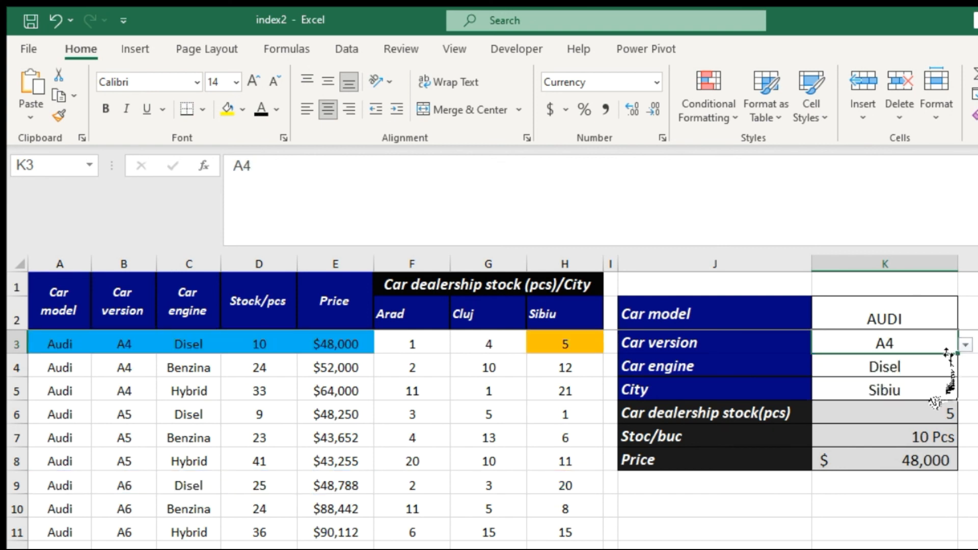
click(938, 391)
click(965, 391)
click(915, 419)
Open the list of choices for the lookup table's Car version.
click(925, 345)
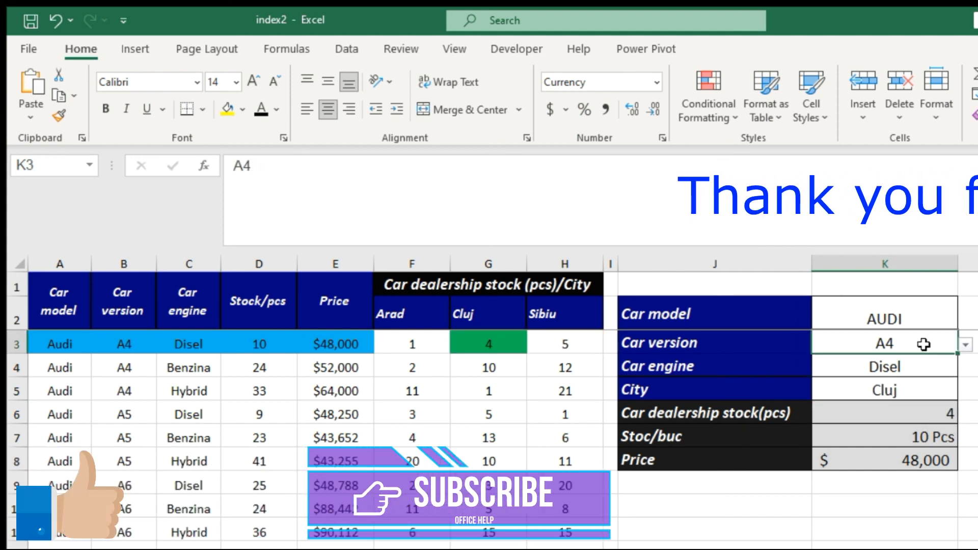
click(966, 345)
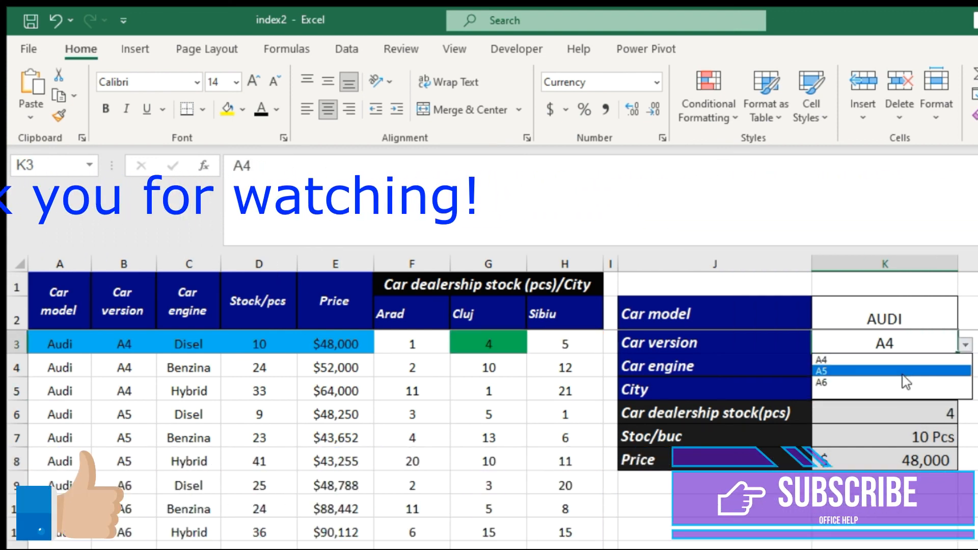